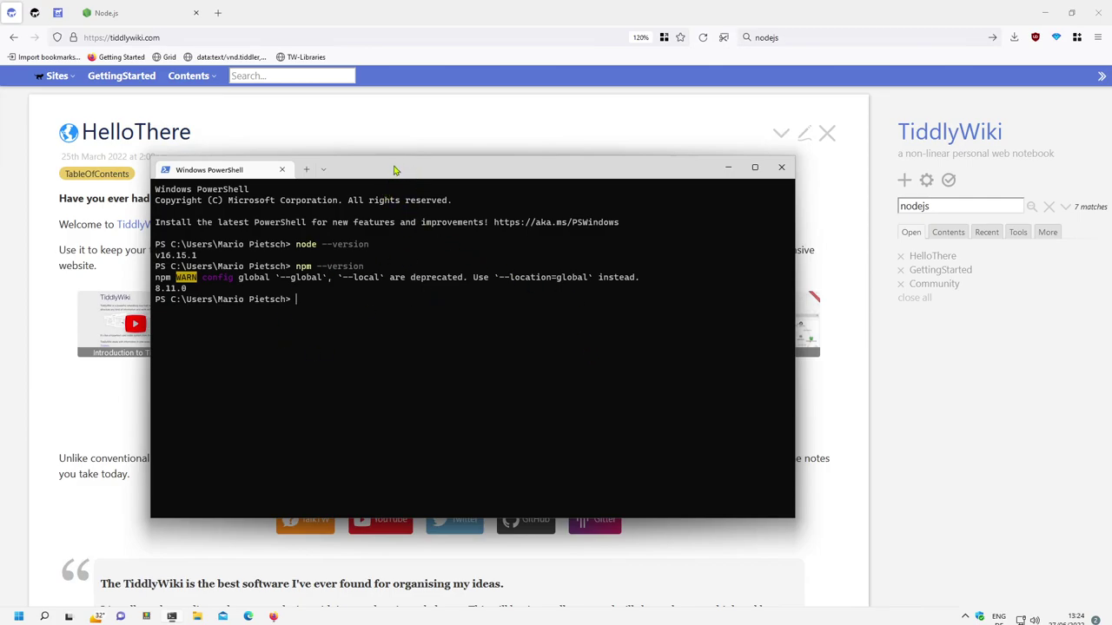
# In the browser, open the "Installing TiddlyWiki on Node.js" tiddler from the wiki's nodejs search and find the npm install instructions.
pyautogui.moveTo(394, 170); pyautogui.dragTo(418, 170)
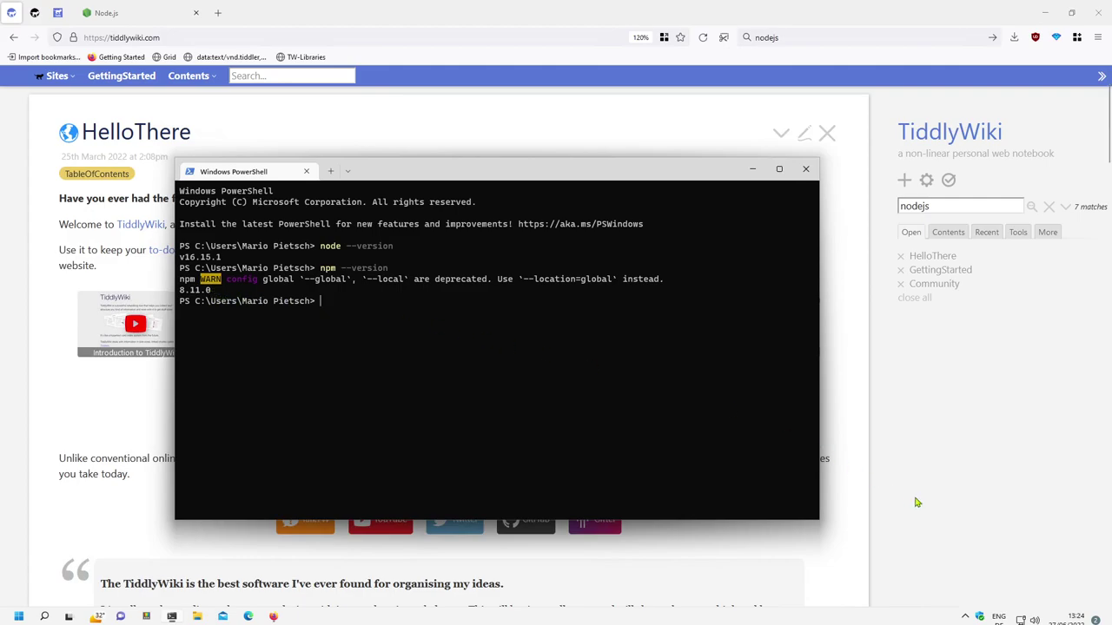
pyautogui.click(956, 207)
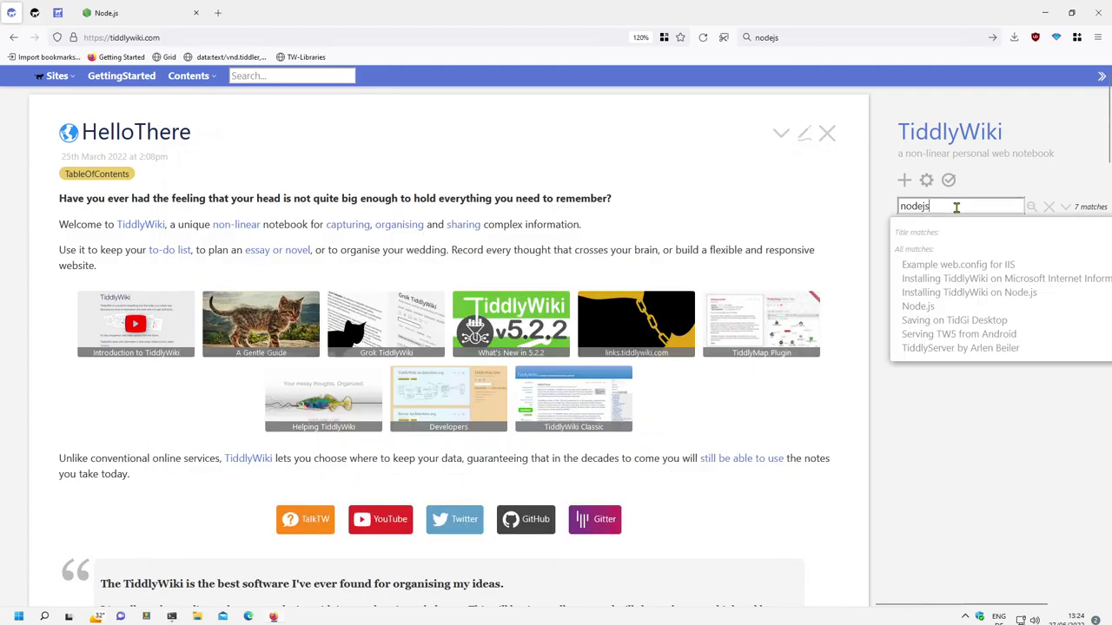
pyautogui.click(980, 298)
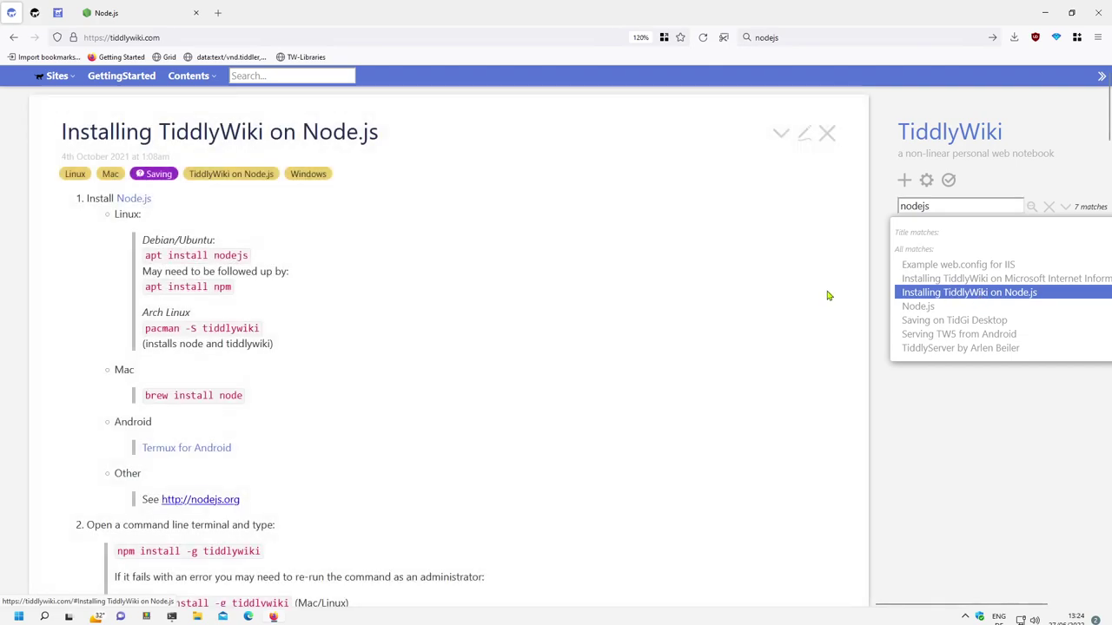
pyautogui.scroll(-1, 509, 336)
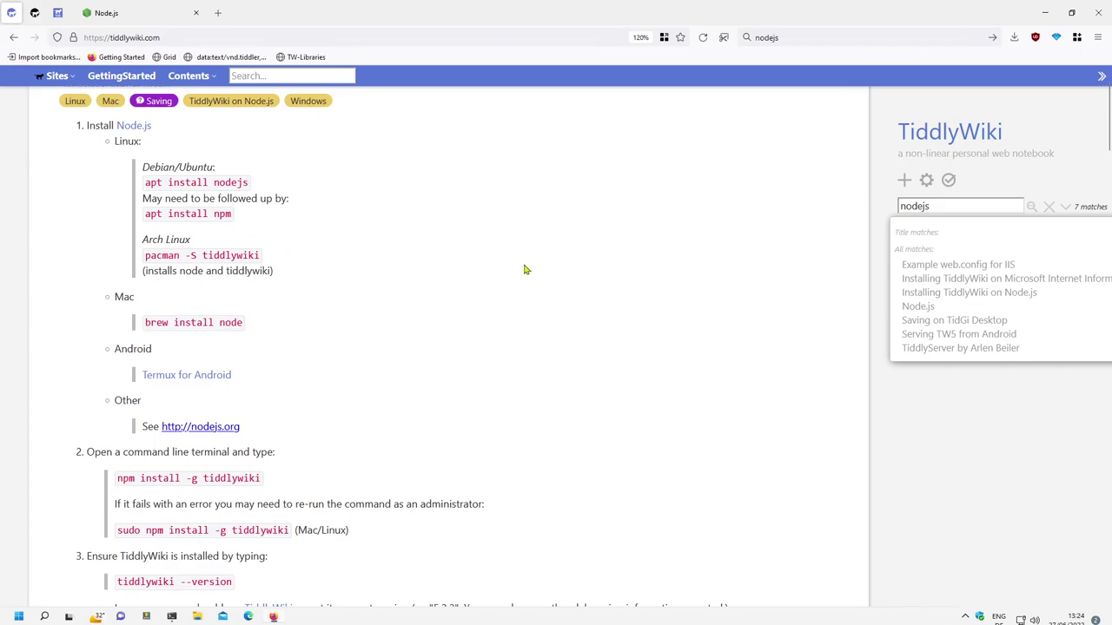
pyautogui.scroll(-3, 526, 270)
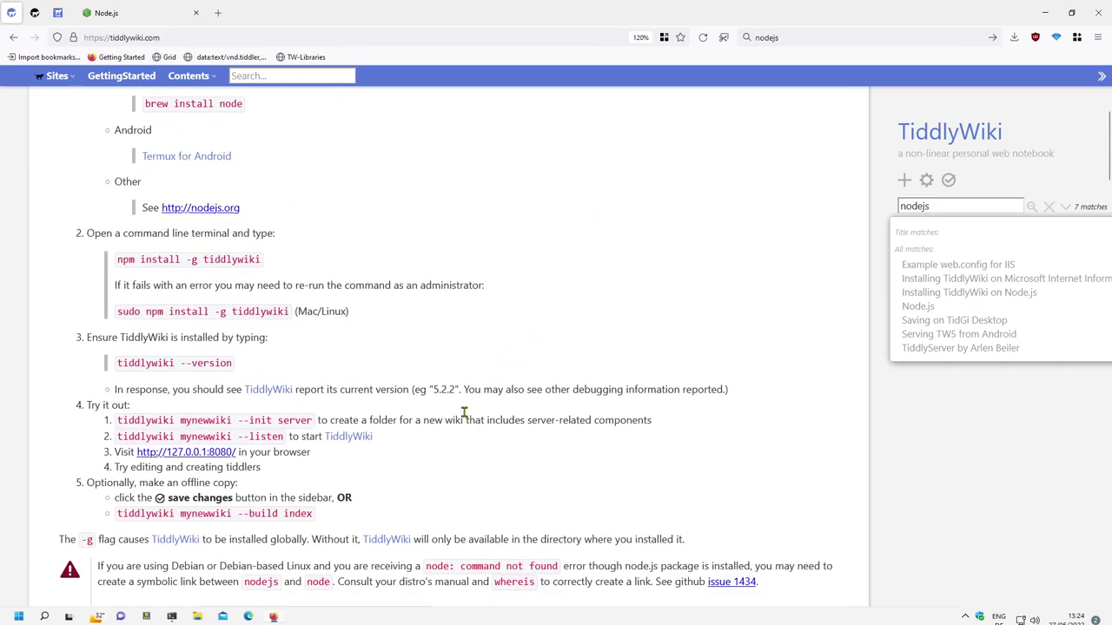
pyautogui.scroll(-1, 469, 390)
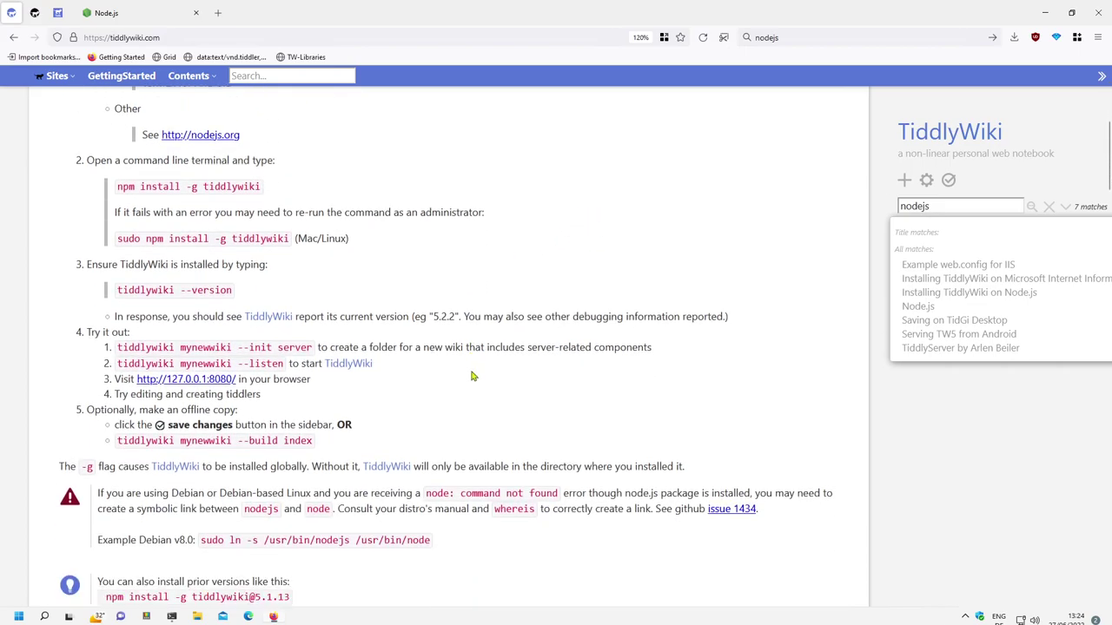
# Switch to PowerShell, place its window beside the instructions, and install TiddlyWiki globally with npm install -g tiddlywiki.
pyautogui.click(171, 617)
pyautogui.moveTo(450, 147); pyautogui.dragTo(738, 143)
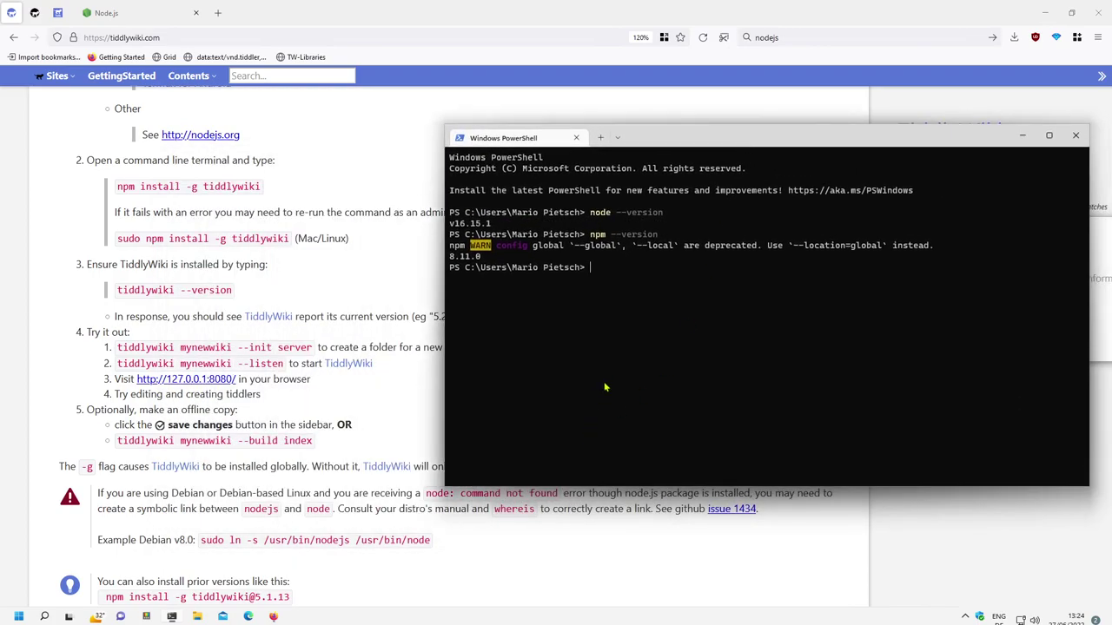
pyautogui.write('npm install -g')
pyautogui.write('tiddlywiki')
pyautogui.press('Return')
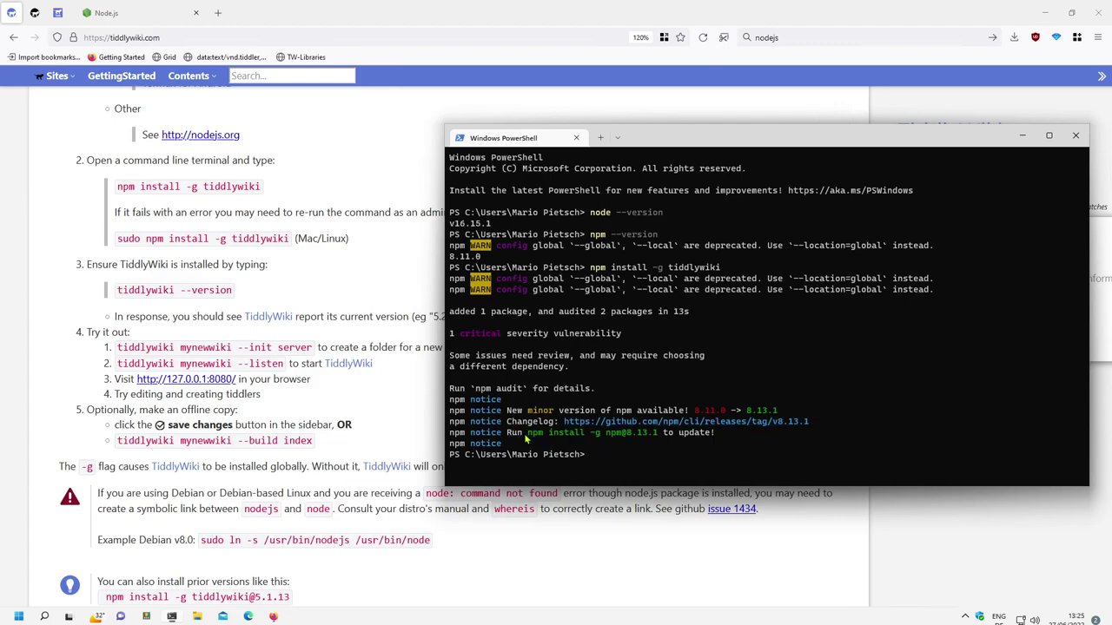
pyautogui.moveTo(528, 436); pyautogui.dragTo(665, 438)
pyautogui.hotkey('ctrl', 'c')
pyautogui.rightClick(669, 440)
pyautogui.rightClick(681, 452)
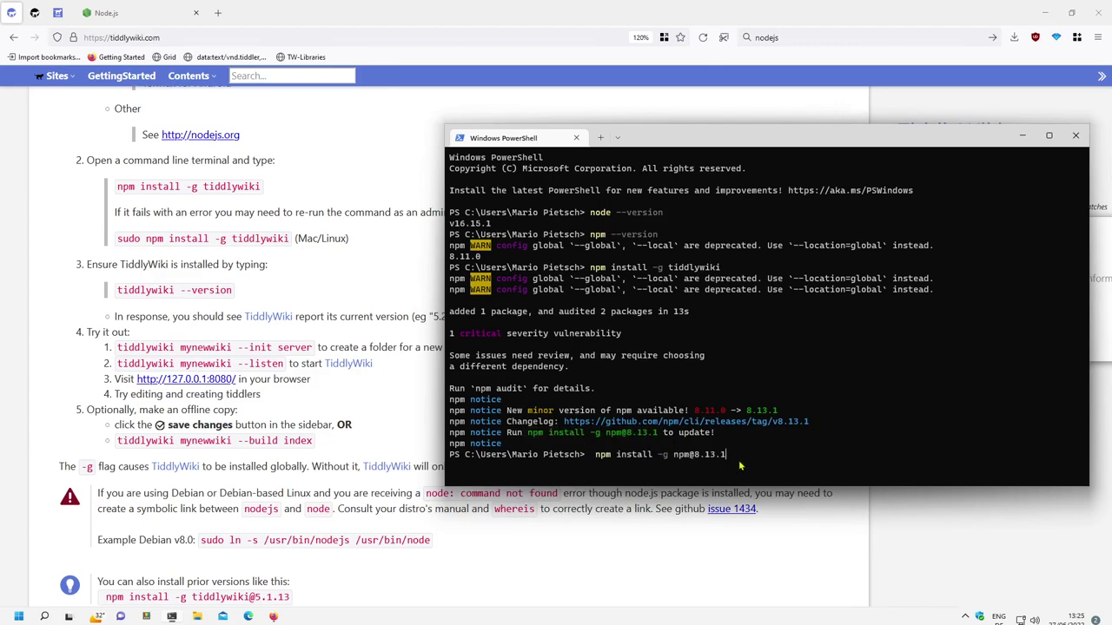
pyautogui.press('Return')
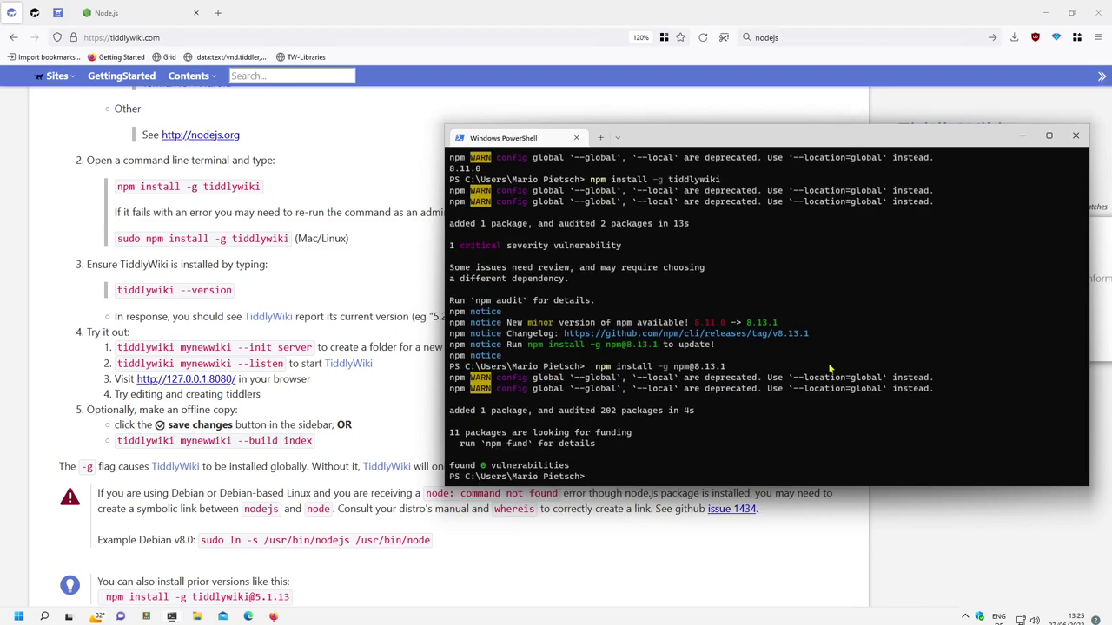
pyautogui.hotkey('ctrl', 'l')
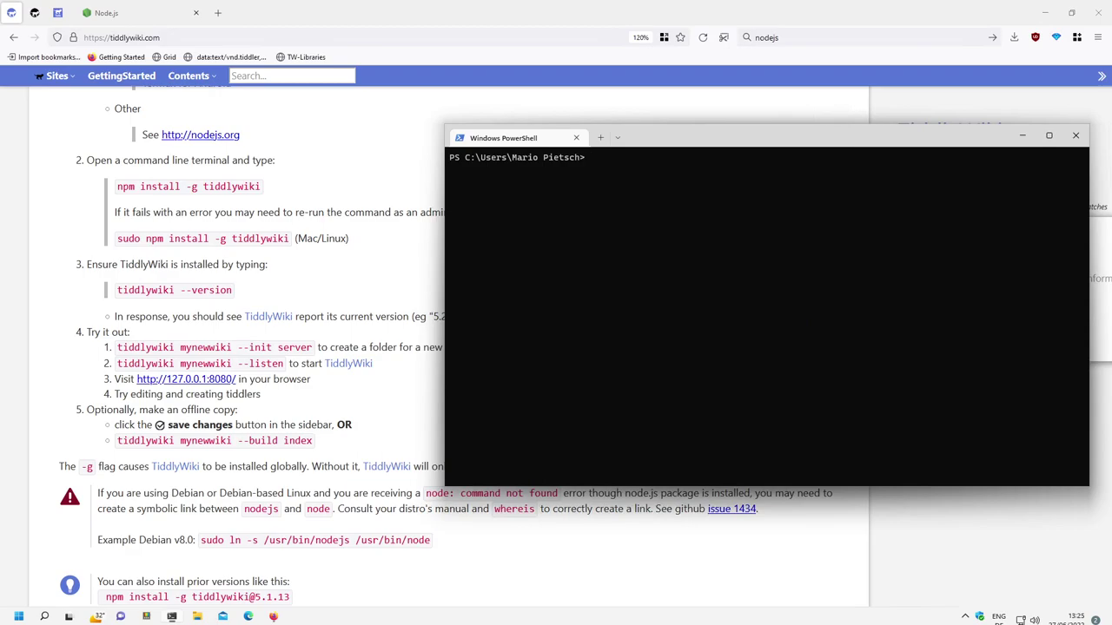
# Check the installed TiddlyWiki version by running tiddlywiki.cmd --version.
pyautogui.write('tiddlywiki')
pyautogui.press('Tab')
pyautogui.press('Tab')
pyautogui.press('Tab')
pyautogui.press('Tab')
pyautogui.write('--version')
pyautogui.press('Return')
# Try to run tiddlywiki.ps1, and run the version check again with tiddlywiki.cmd --version.
pyautogui.press('Up')
pyautogui.press('Up')
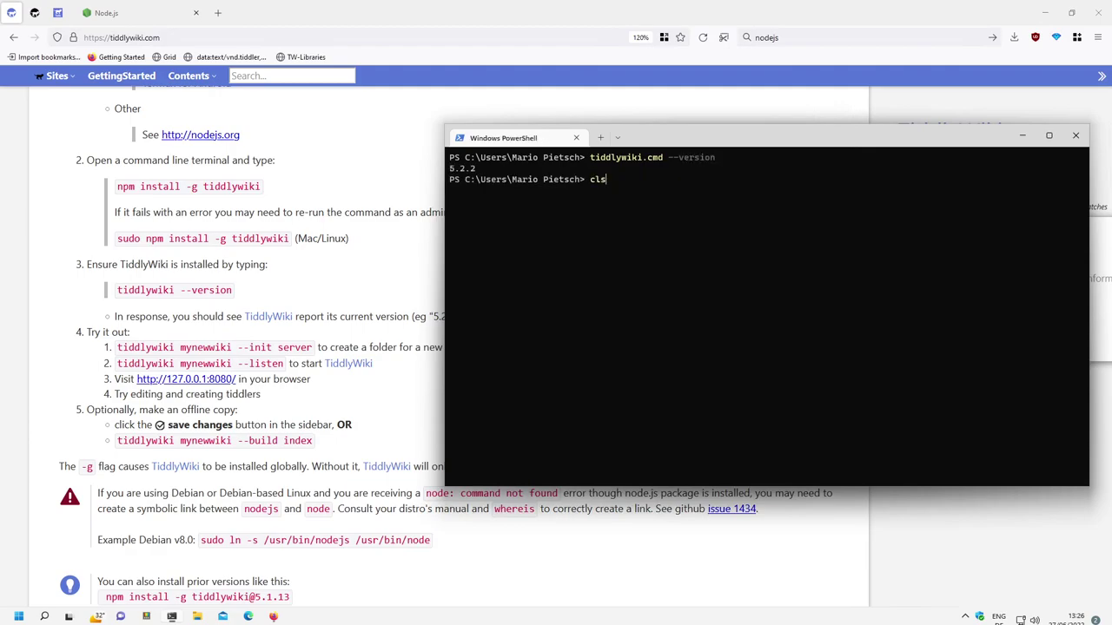
pyautogui.press('Down')
pyautogui.press('BackSpace')
pyautogui.press('BackSpace')
pyautogui.press('BackSpace')
pyautogui.press('BackSpace')
pyautogui.press('BackSpace')
pyautogui.press('BackSpace')
pyautogui.press('BackSpace')
pyautogui.press('BackSpace')
pyautogui.press('BackSpace')
pyautogui.press('BackSpace')
pyautogui.press('BackSpace')
pyautogui.press('BackSpace')
pyautogui.press('BackSpace')
pyautogui.write('ps1')
pyautogui.press('Return')
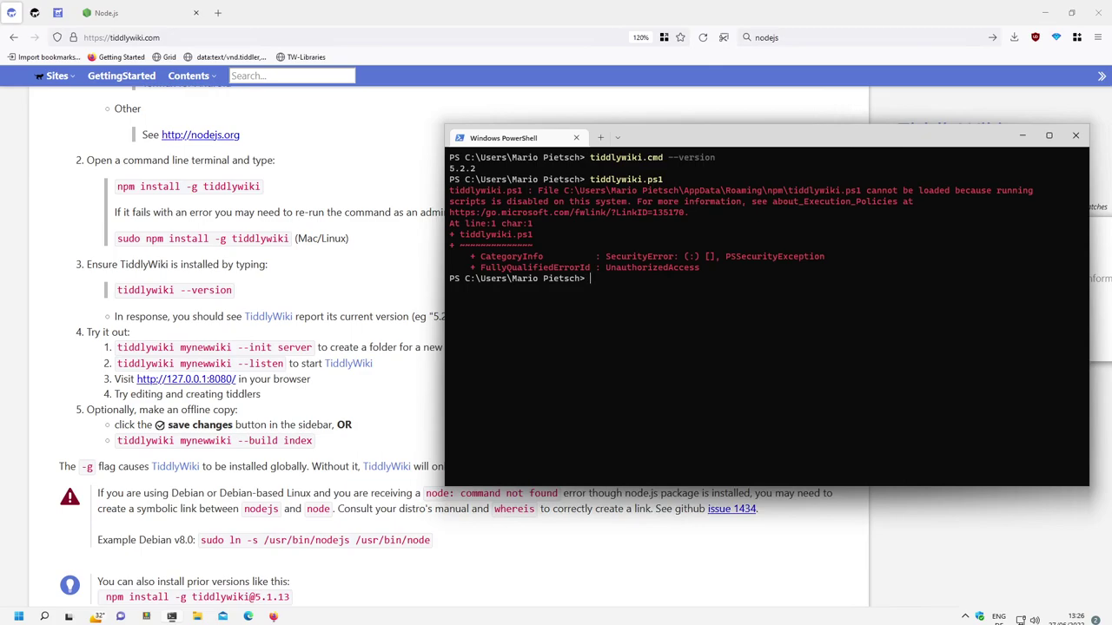
pyautogui.write('tiddlywiki.cmd --version')
pyautogui.press('Return')
# Copy the command tiddlywiki mynewwiki --init server from the browser instructions and try to run it in PowerShell.
pyautogui.click(335, 390)
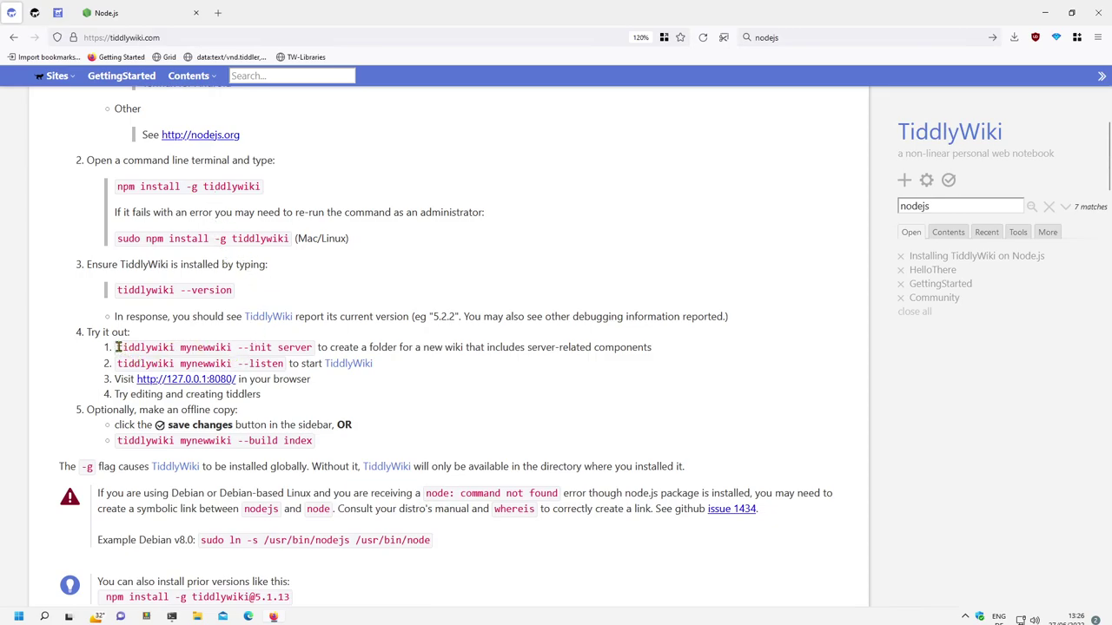
pyautogui.moveTo(118, 347); pyautogui.dragTo(316, 347)
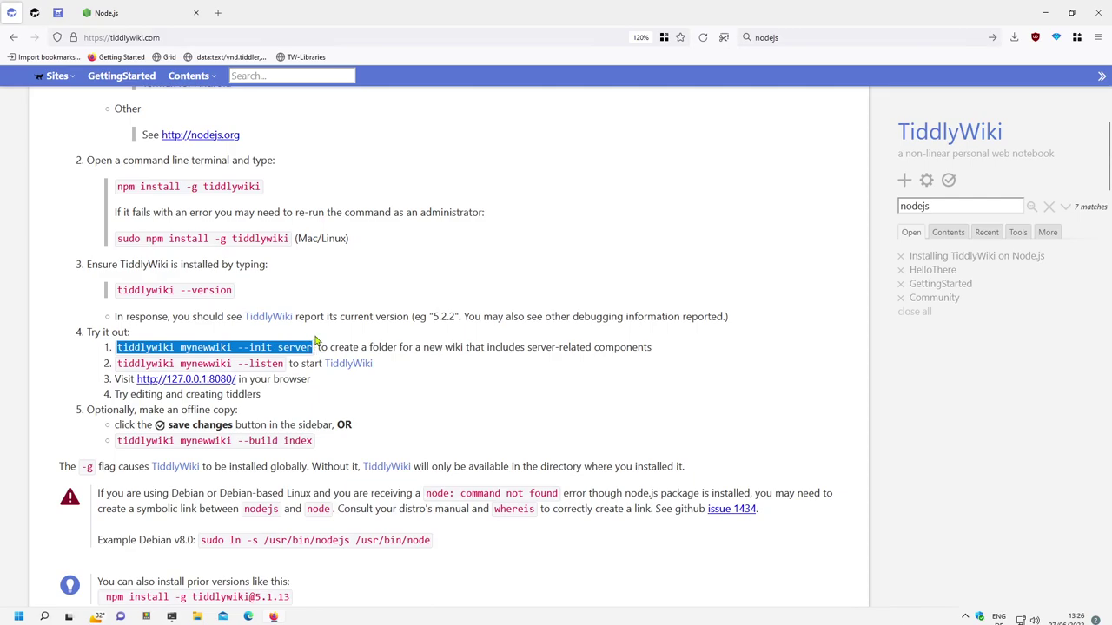
pyautogui.hotkey('ctrl', 'c')
pyautogui.hotkey('alt', 'Tab')
pyautogui.hotkey('ctrl', 'v')
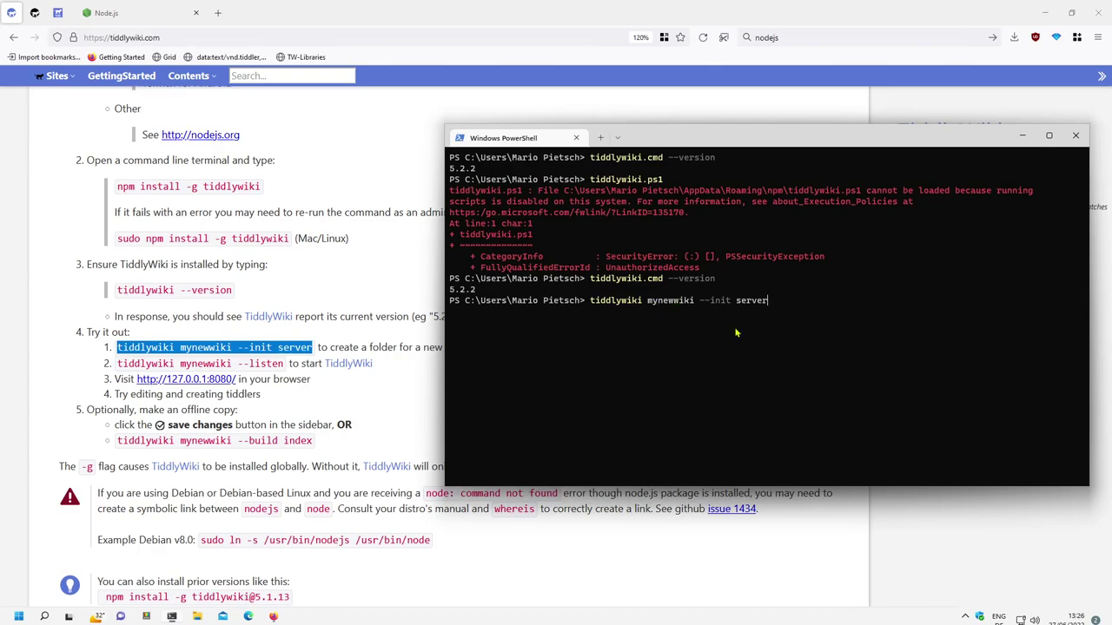
pyautogui.press('Return')
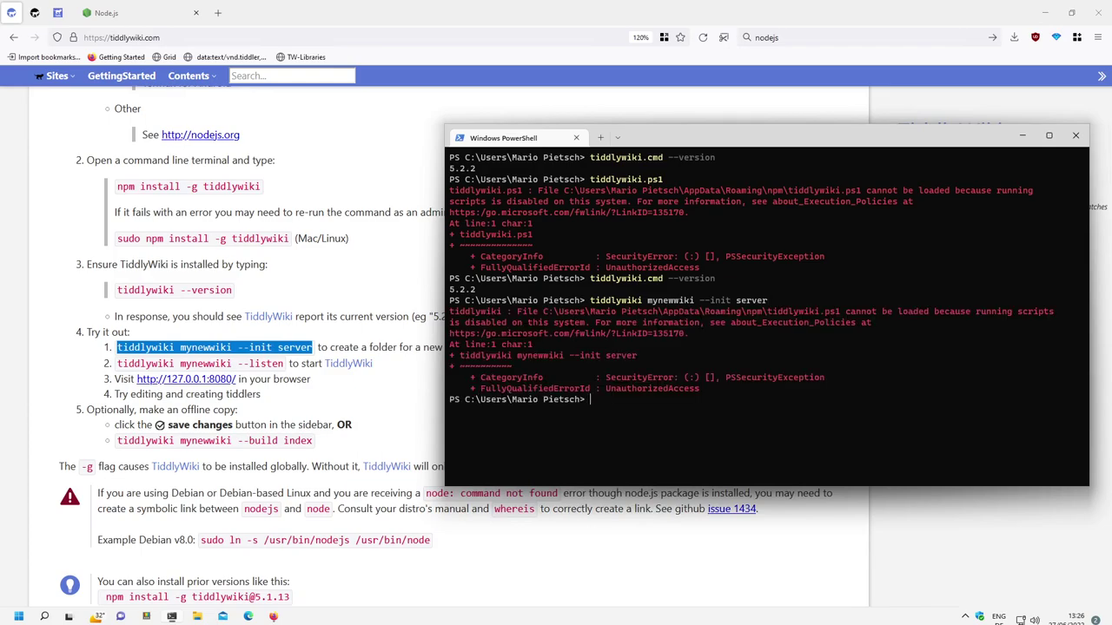
# Create the mynewwiki server wiki by rerunning the init command as tiddlywiki.cmd mynewwiki --init server.
pyautogui.press('Up')
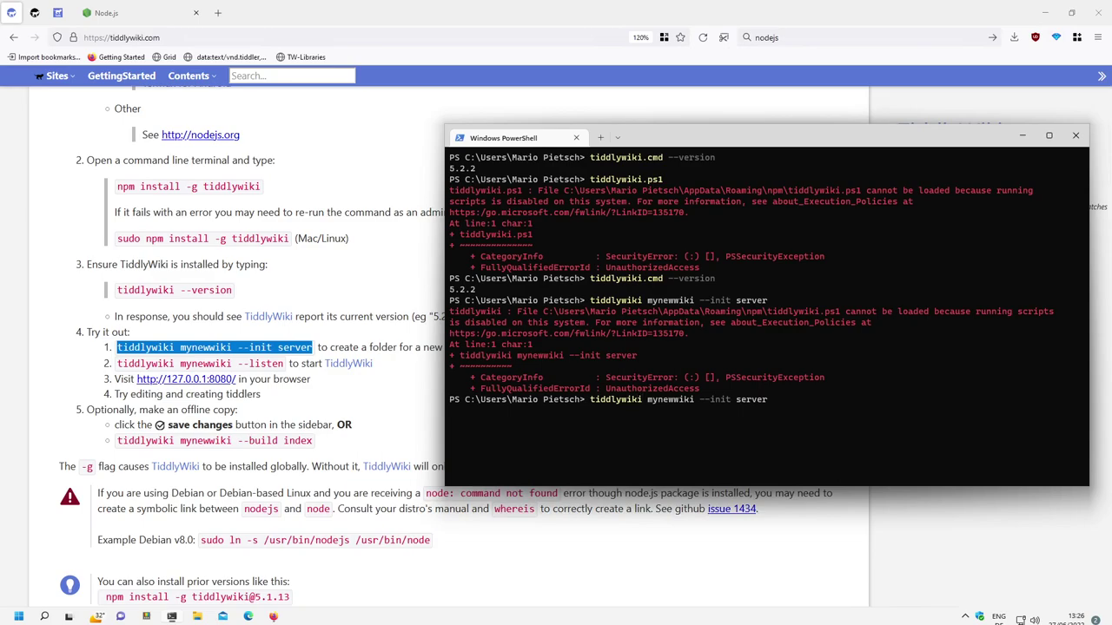
pyautogui.write('.cmd')
pyautogui.press('Return')
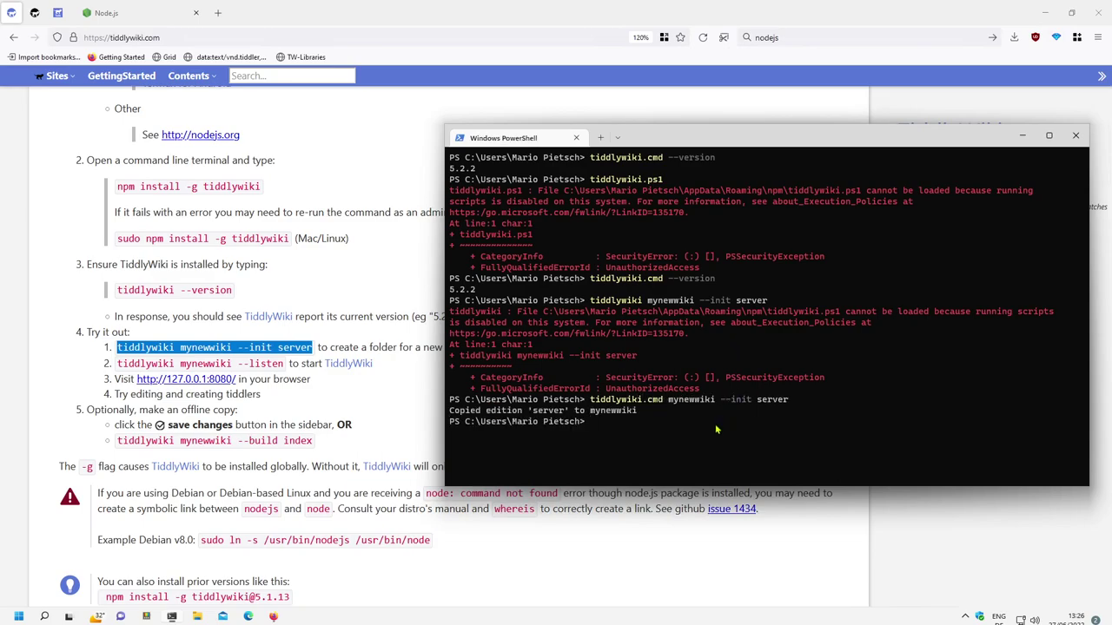
# List the contents of the user's home folder to locate the mynewwiki folder.
pyautogui.write('ls')
pyautogui.press('Return')
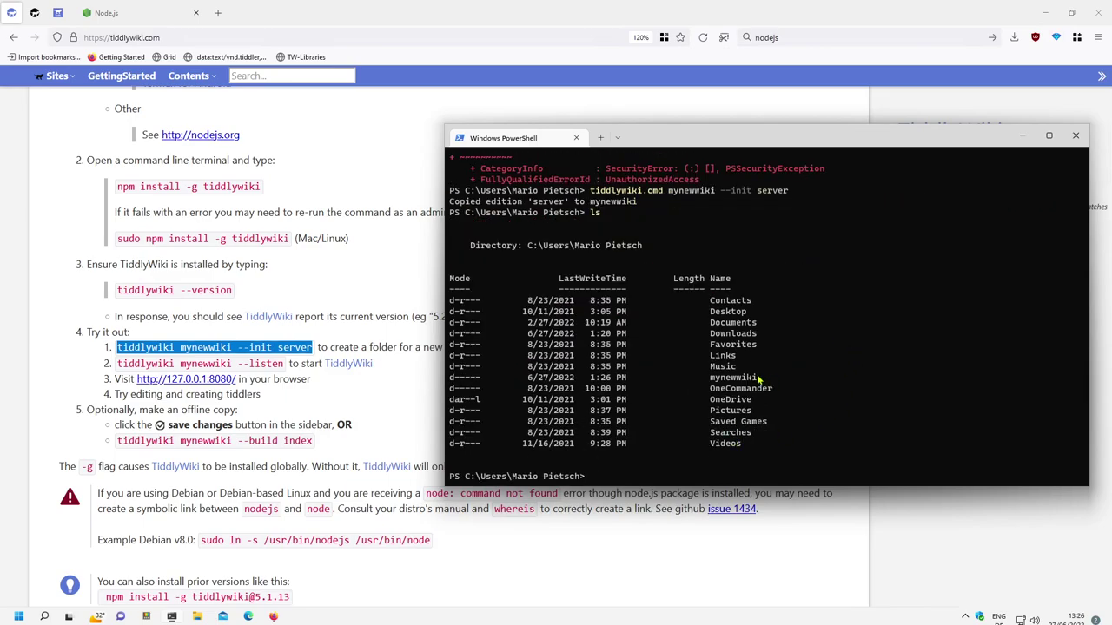
pyautogui.doubleClick(725, 378)
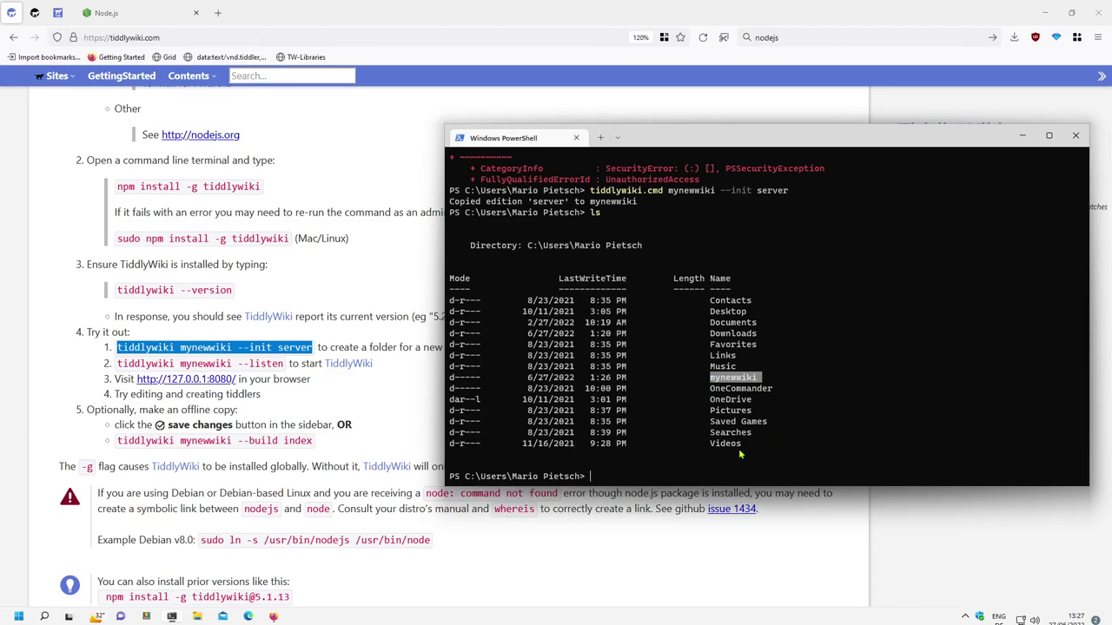
pyautogui.write('cd')
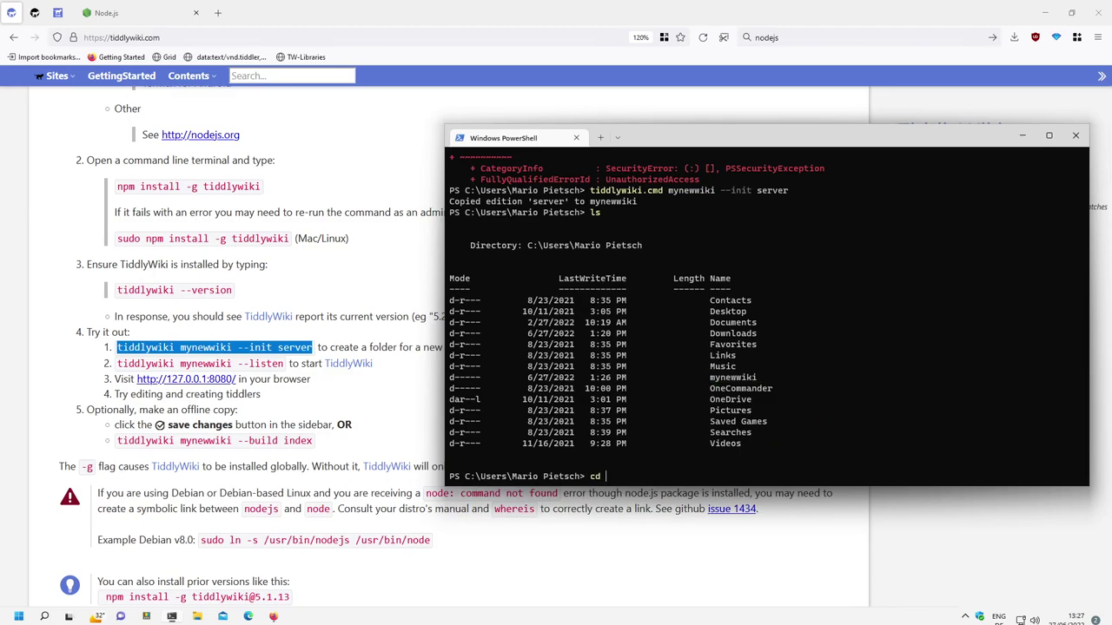
pyautogui.press('Return')
pyautogui.write('ls')
pyautogui.press('Return')
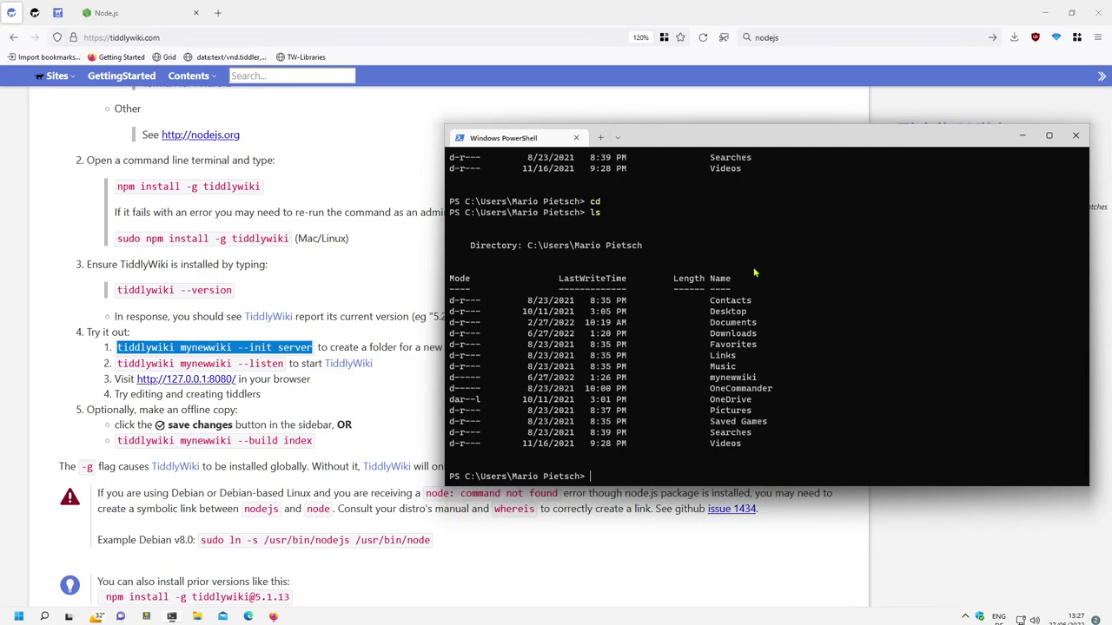
# Change into the mynewwiki folder and list its contents.
pyautogui.write('cd  .\\m')
pyautogui.press('Tab')
pyautogui.press('Return')
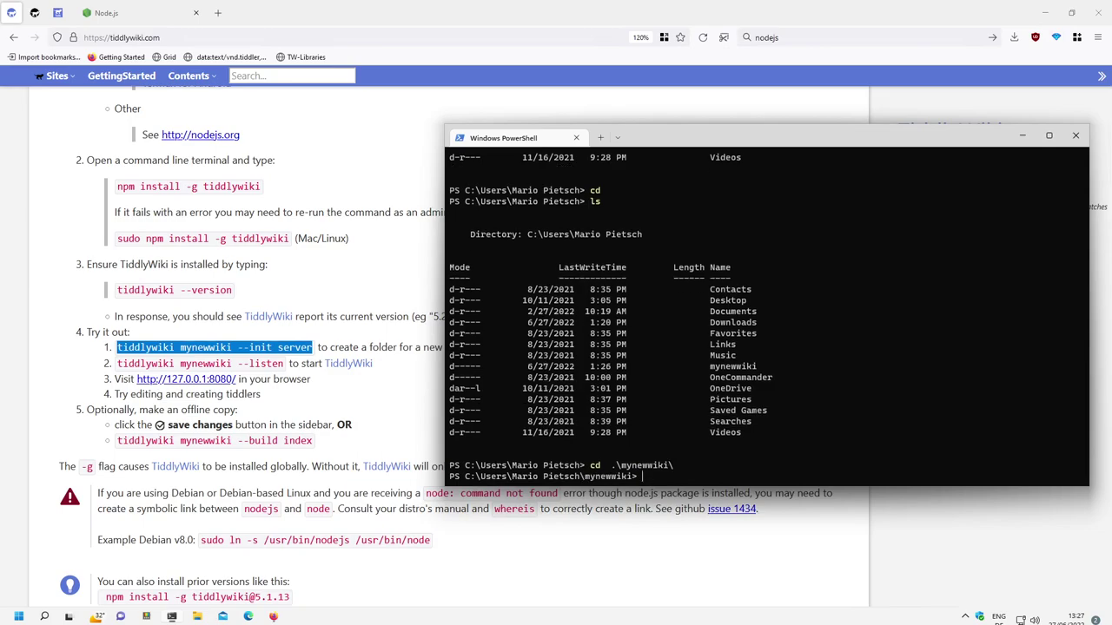
pyautogui.write('ls')
pyautogui.press('Return')
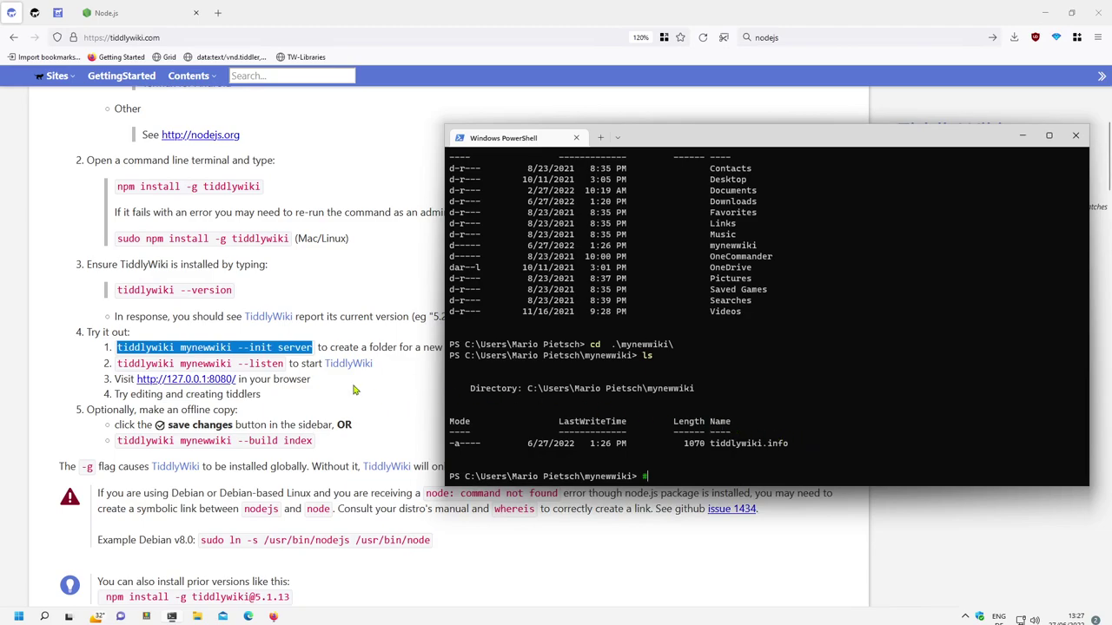
# Highlight the tiddlywiki mynewwiki --listen command in the browser instructions, and return PowerShell to the parent folder with cd ...
pyautogui.click(273, 379)
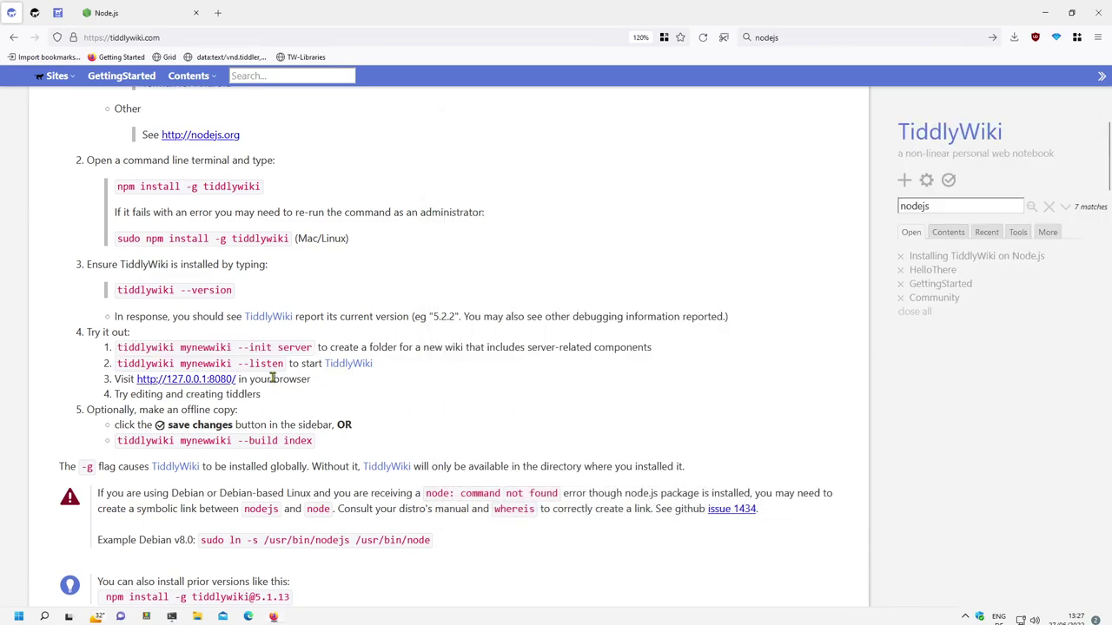
pyautogui.doubleClick(121, 364)
pyautogui.moveTo(220, 363); pyautogui.dragTo(297, 367)
pyautogui.hotkey('alt', 'Tab')
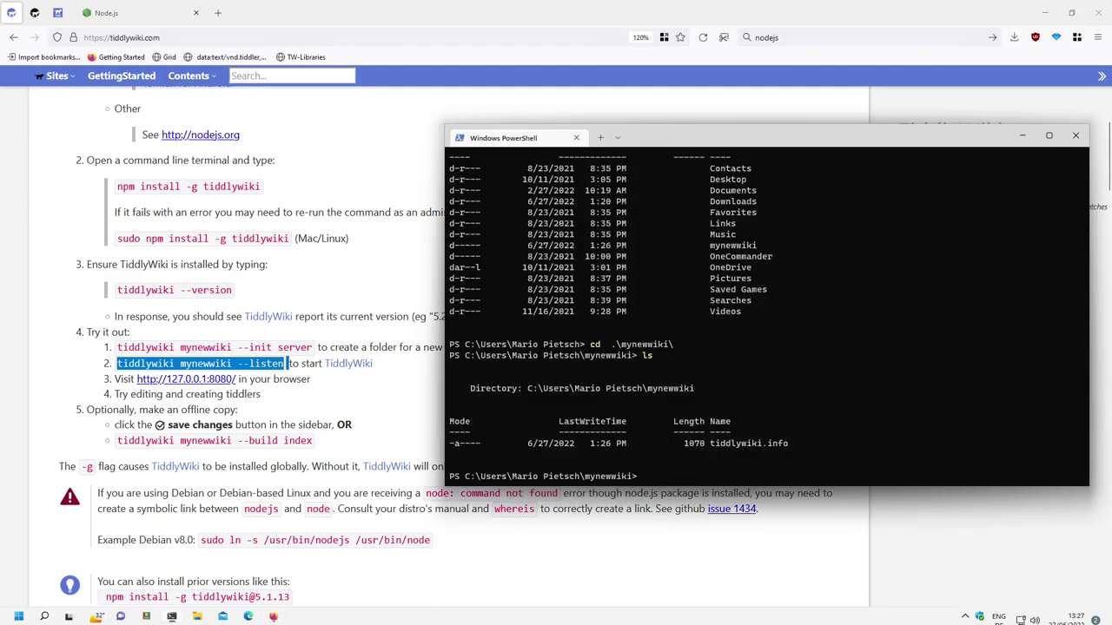
pyautogui.write('cd.')
pyautogui.press('Return')
# Start the wiki server by running tiddlywiki.cmd .\mynewwiki\ --listen.
pyautogui.write('tidd')
pyautogui.press('Tab')
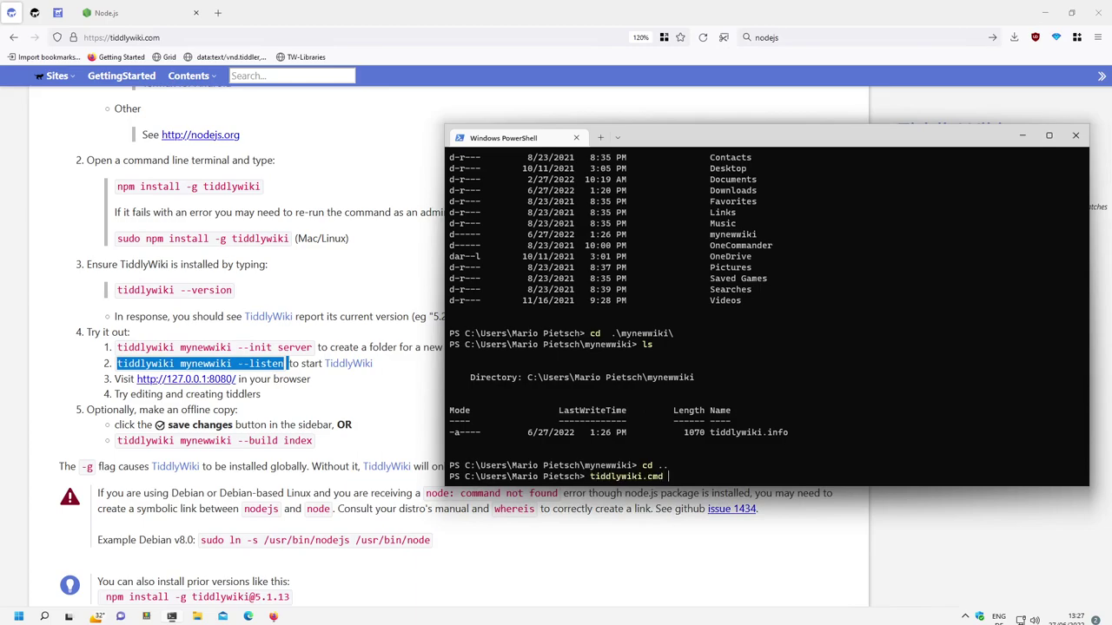
pyautogui.write('my')
pyautogui.press('Tab')
pyautogui.press('Tab')
pyautogui.write('--listen')
pyautogui.press('Return')
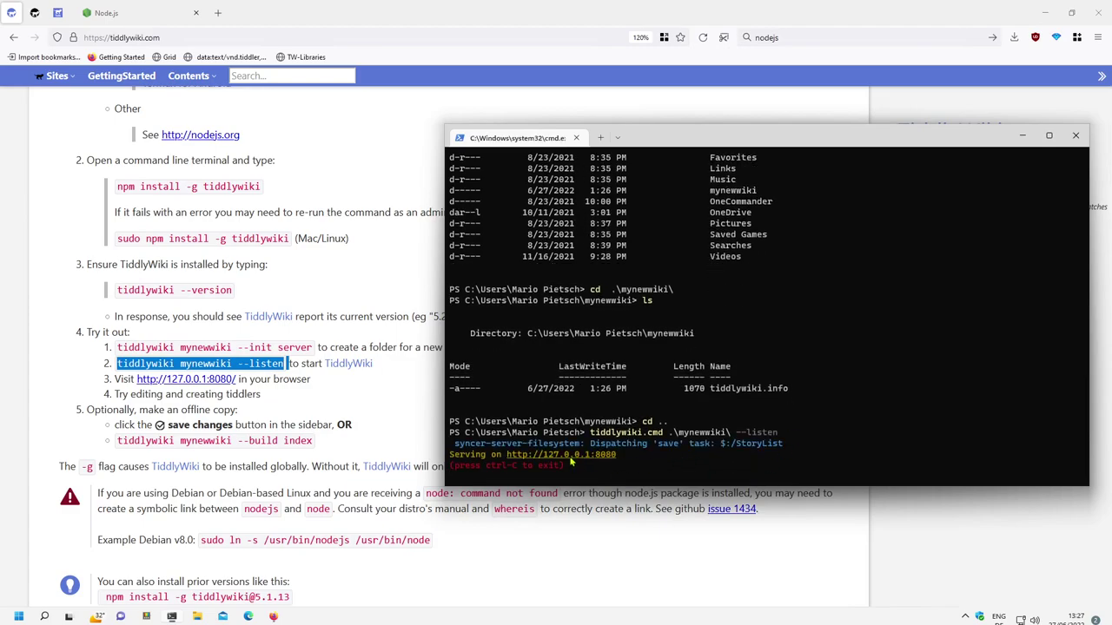
pyautogui.keyDown('ctrl'); pyautogui.click(576, 456); pyautogui.keyUp('ctrl')
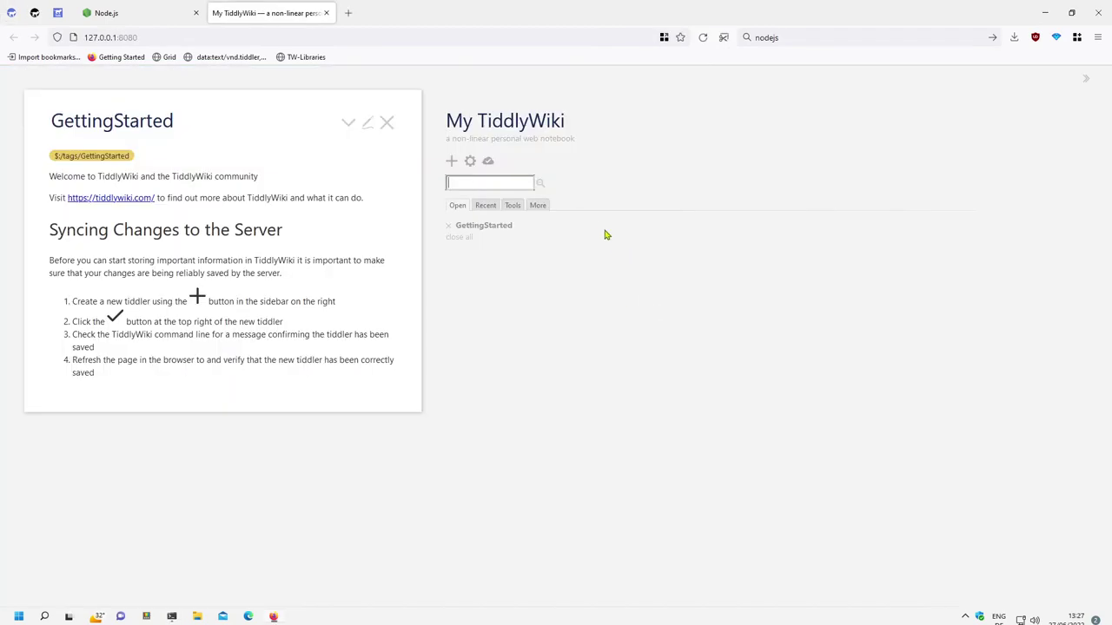
pyautogui.hotkey('ctrl', '+')
pyautogui.hotkey('ctrl', '+')
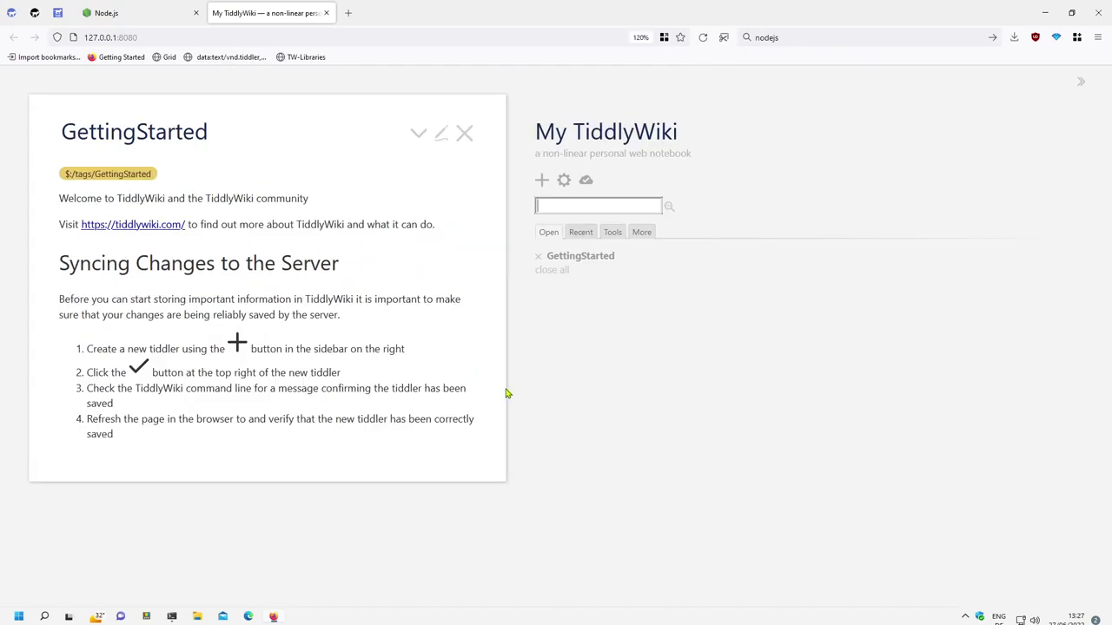
# Create and save an empty tiddler titled New Tiddler, and bring up the terminal to check the server's save log.
pyautogui.click(541, 180)
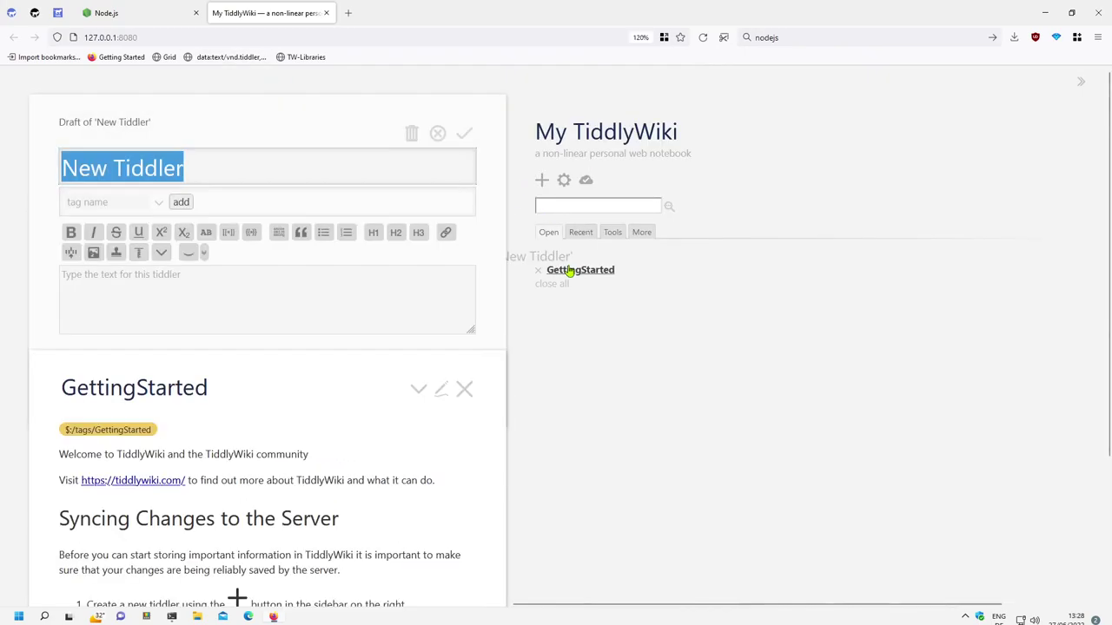
pyautogui.click(464, 133)
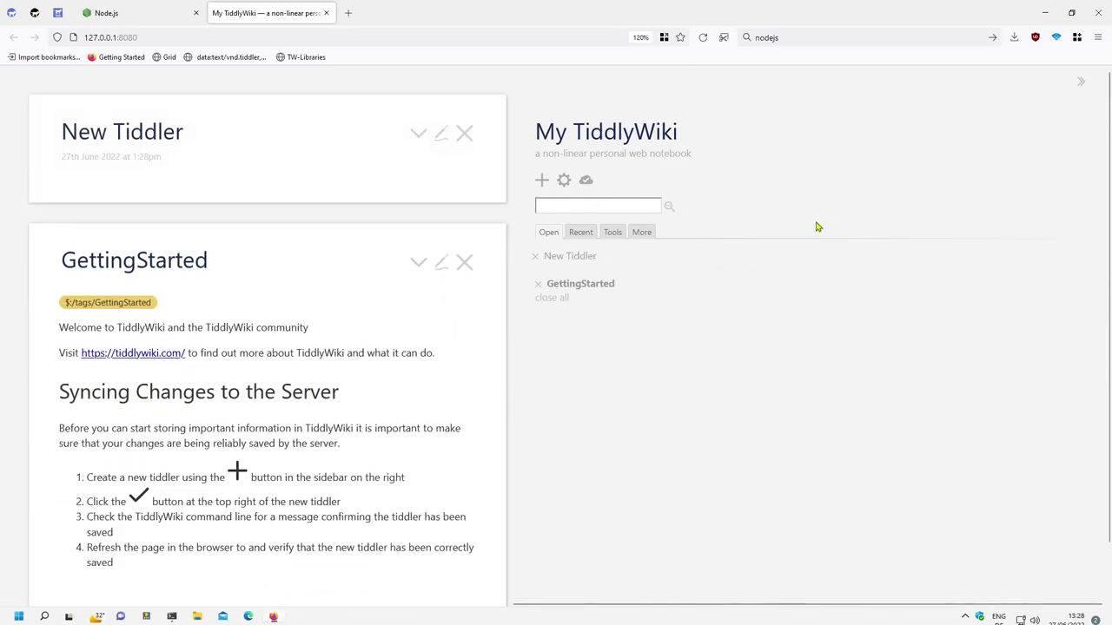
pyautogui.hotkey('alt', 'Tab')
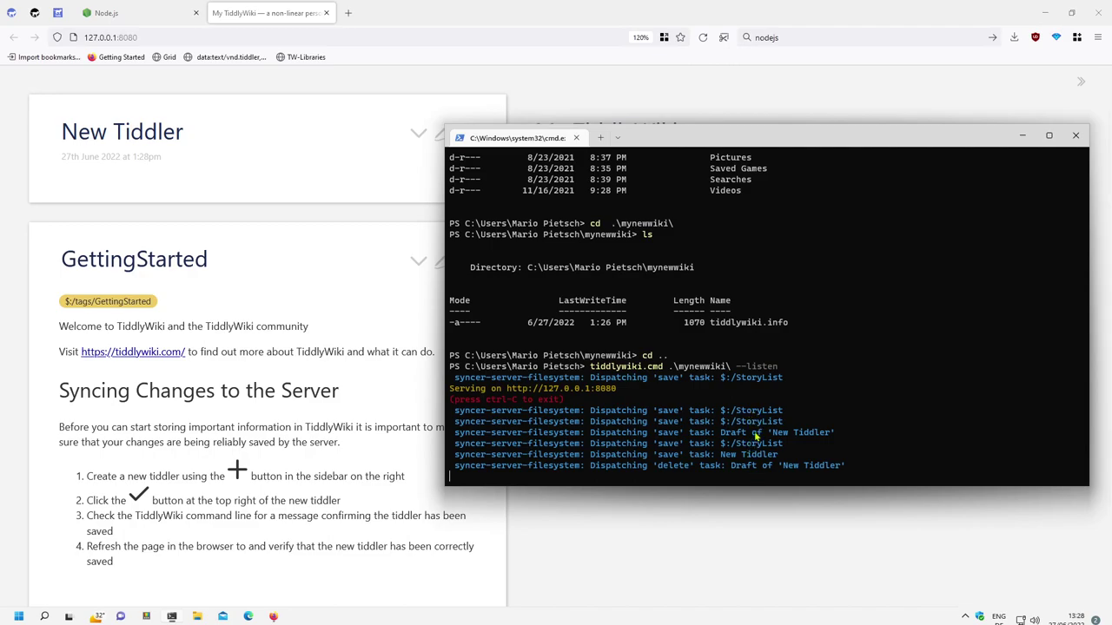
# Arrange the browser and terminal windows side by side, with the browser taking about two thirds of the screen.
pyautogui.moveTo(1053, 146)
pyautogui.click(1031, 166)
pyautogui.click(486, 324)
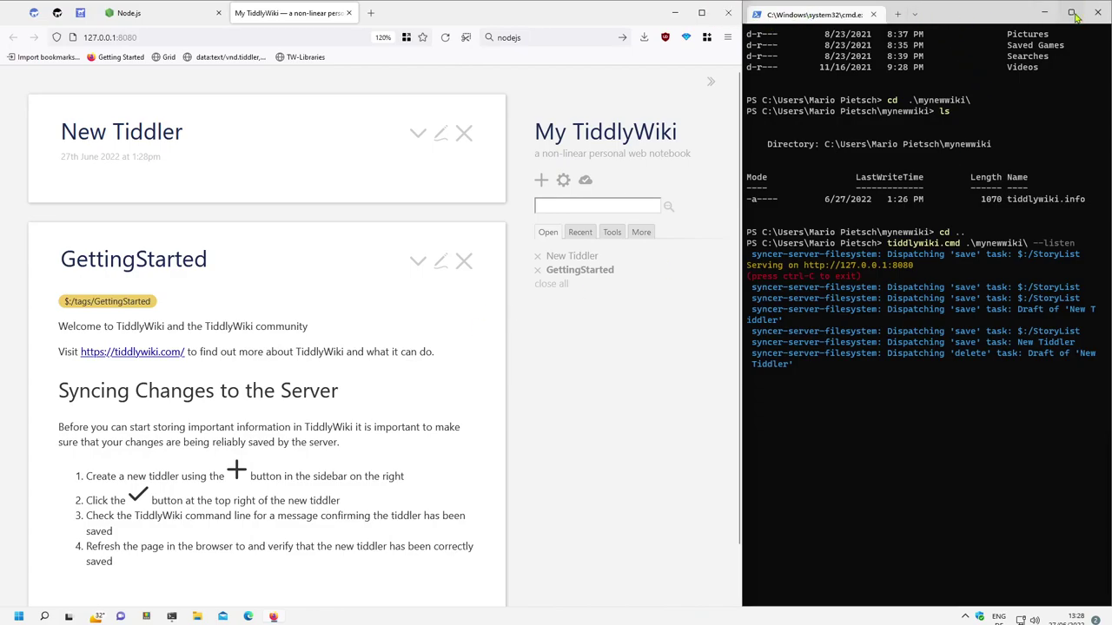
# Create a new tiddler titled test in the wiki and save it.
pyautogui.moveTo(1074, 14)
pyautogui.click(541, 180)
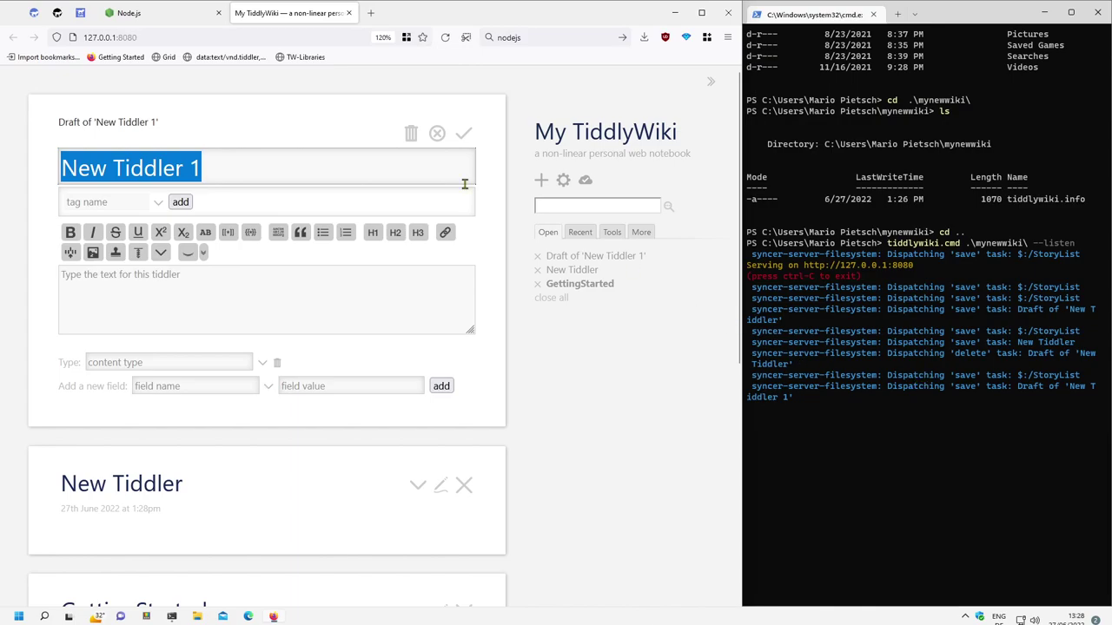
pyautogui.write('test')
pyautogui.click(463, 135)
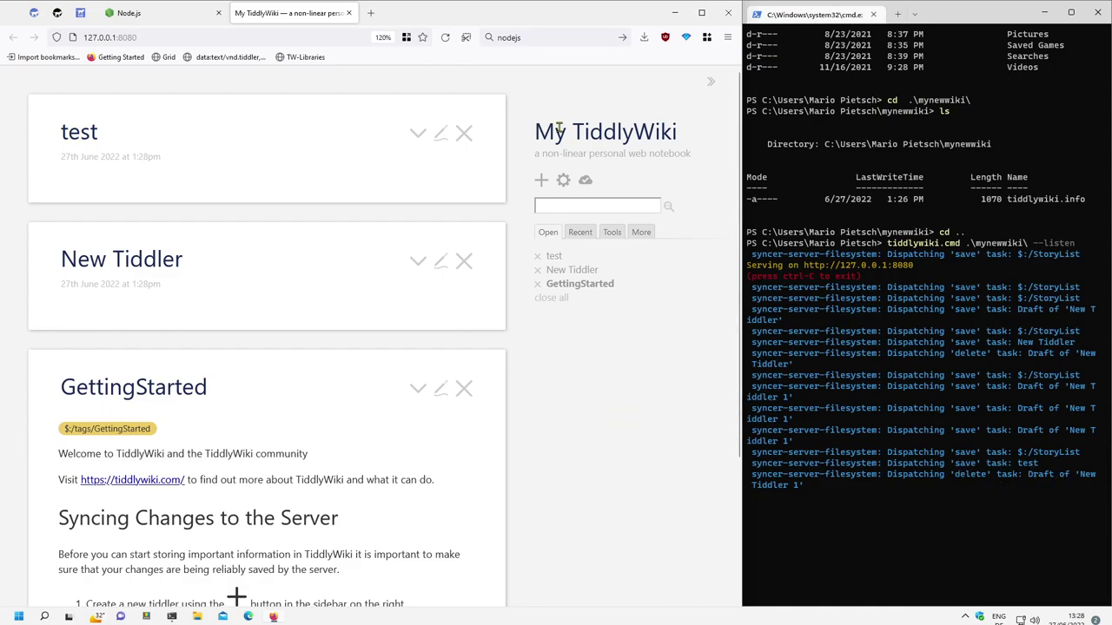
# Close the test and New Tiddler tiddlers, leaving GettingStarted open, and display the wiki's list of recent tiddlers.
pyautogui.click(536, 255)
pyautogui.click(537, 255)
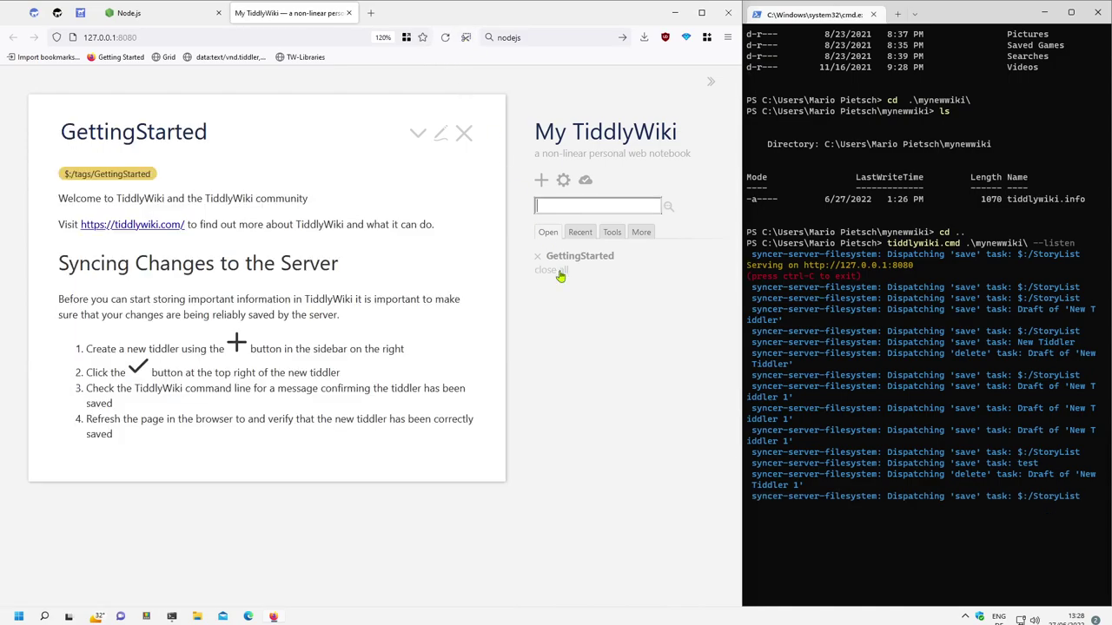
pyautogui.click(580, 232)
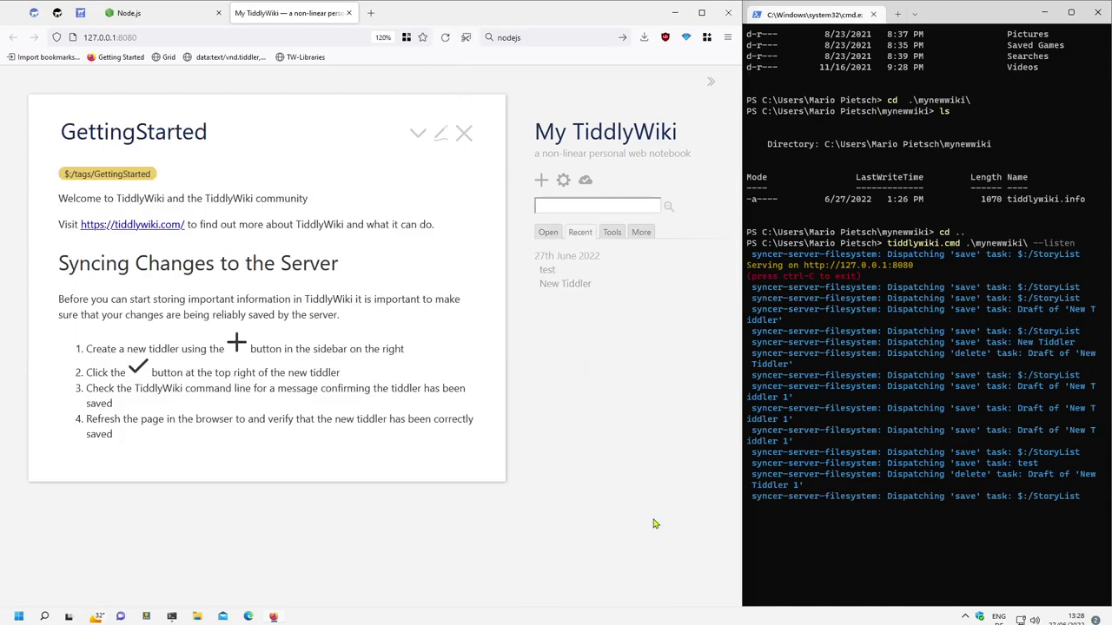
# Switch to File Explorer and open the mynewwiki folder inside the user's home folder under C:\Users.
pyautogui.click(197, 616)
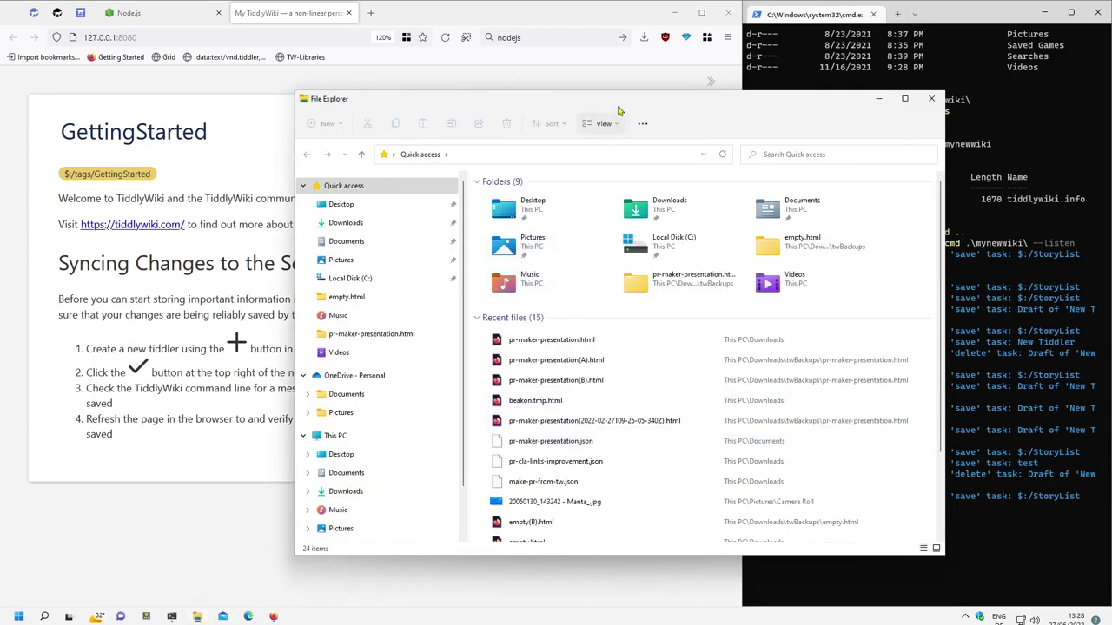
pyautogui.moveTo(619, 104); pyautogui.dragTo(500, 111)
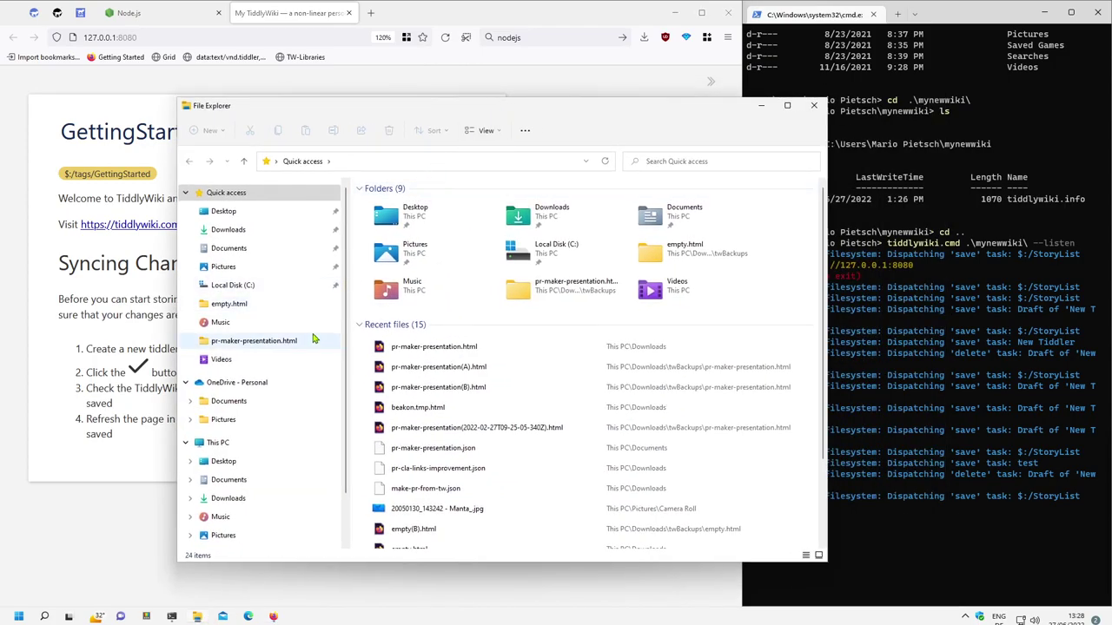
pyautogui.click(287, 285)
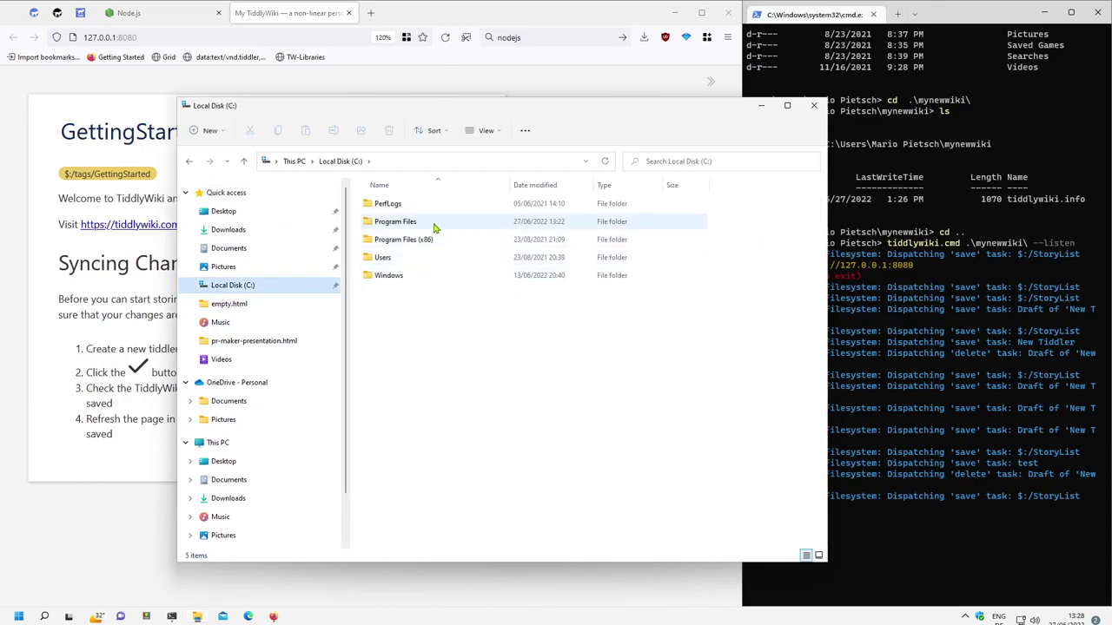
pyautogui.click(417, 258)
pyautogui.doubleClick(416, 258)
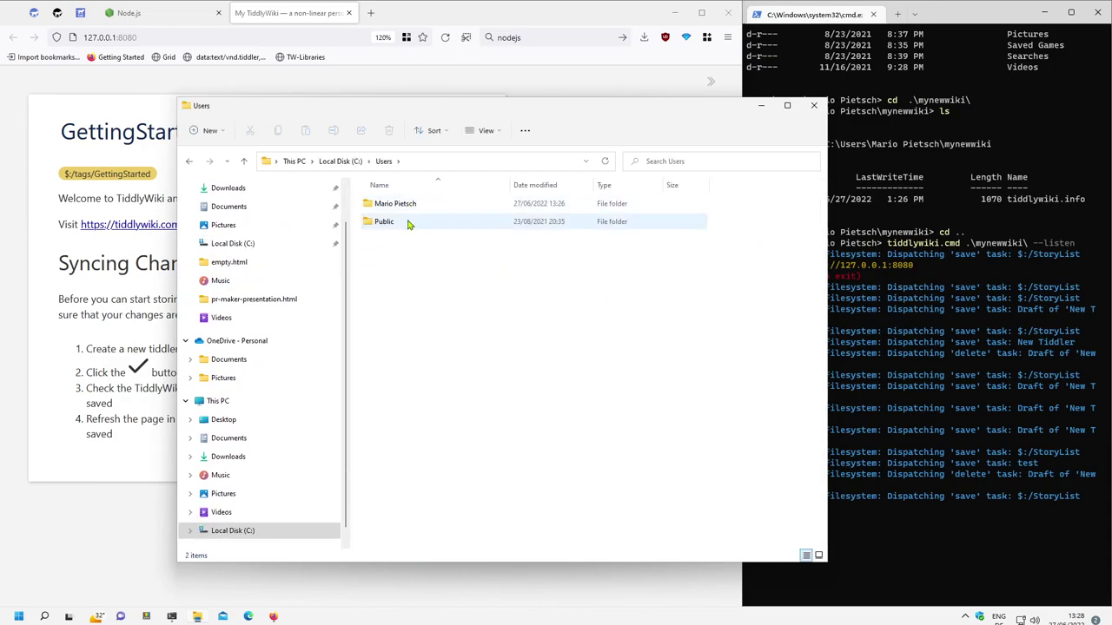
pyautogui.doubleClick(410, 206)
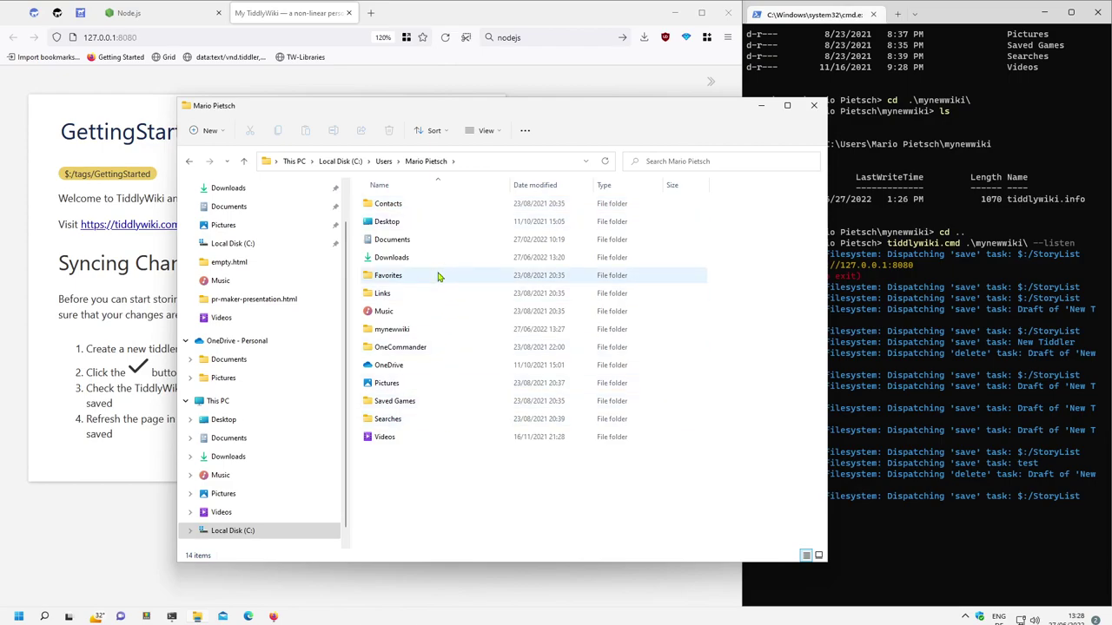
pyautogui.click(415, 334)
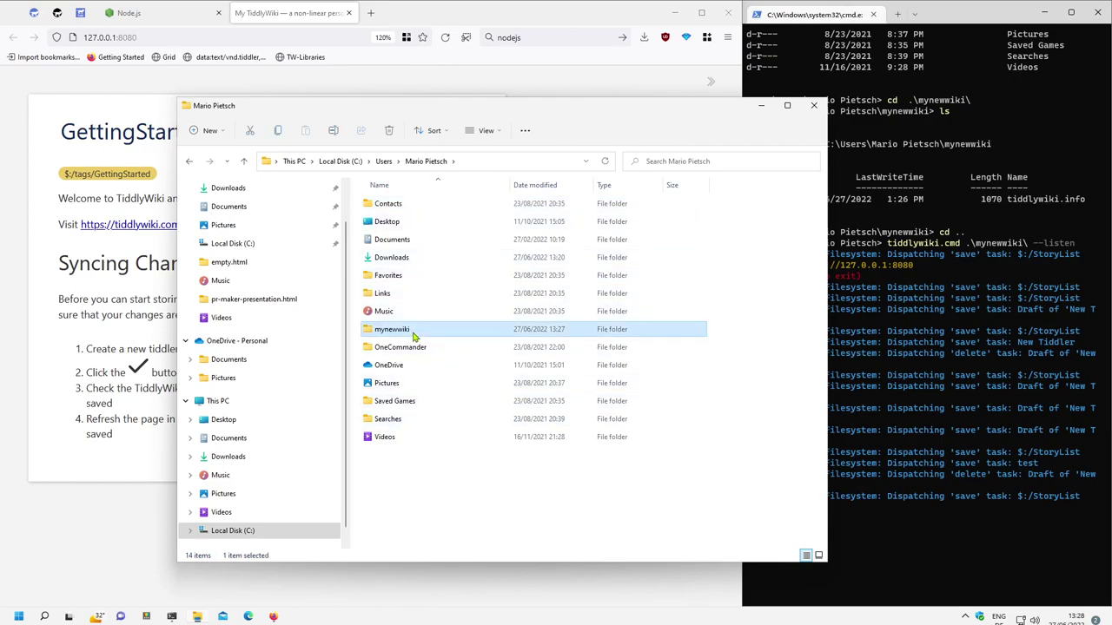
pyautogui.doubleClick(415, 333)
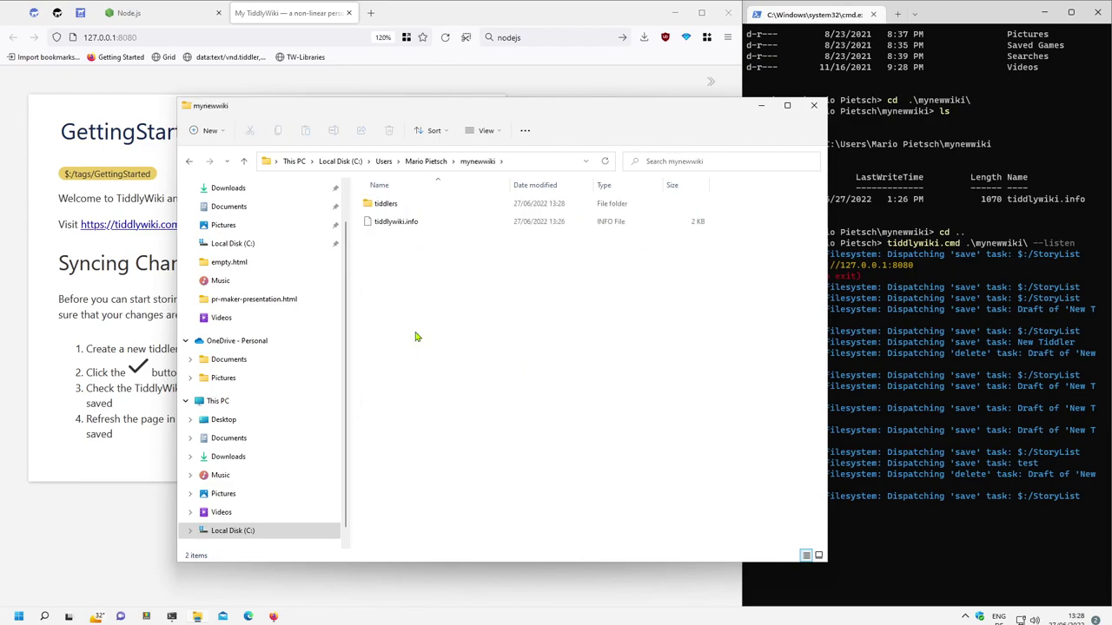
# Expand the folder tree from Local Disk (C:) down to mynewwiki and open its tiddlers subfolder to check the saved files.
pyautogui.click(191, 531)
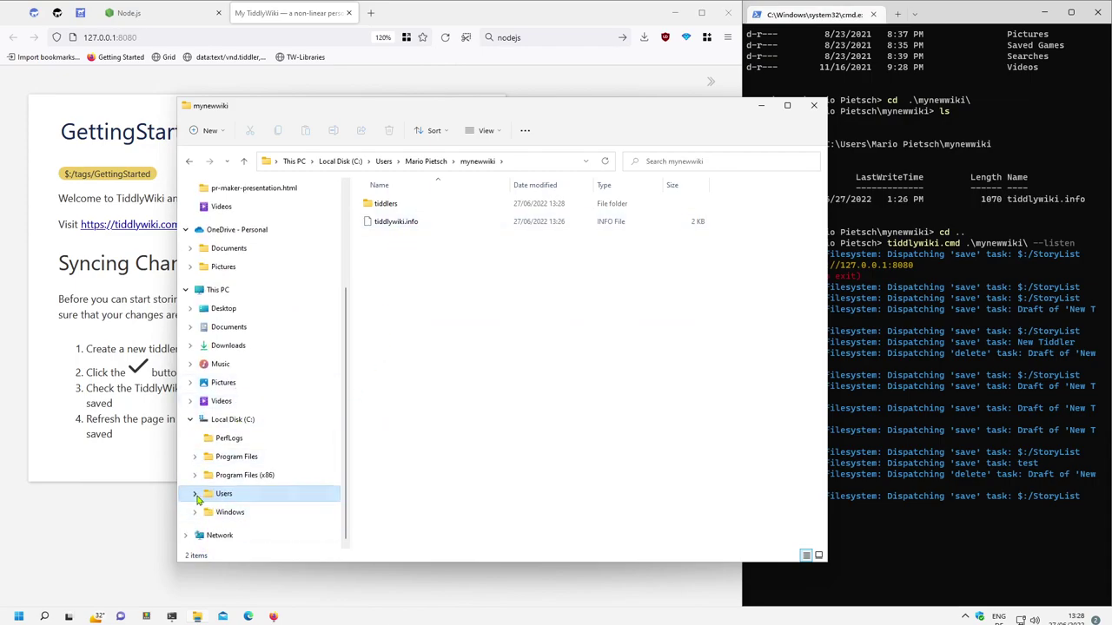
pyautogui.click(195, 495)
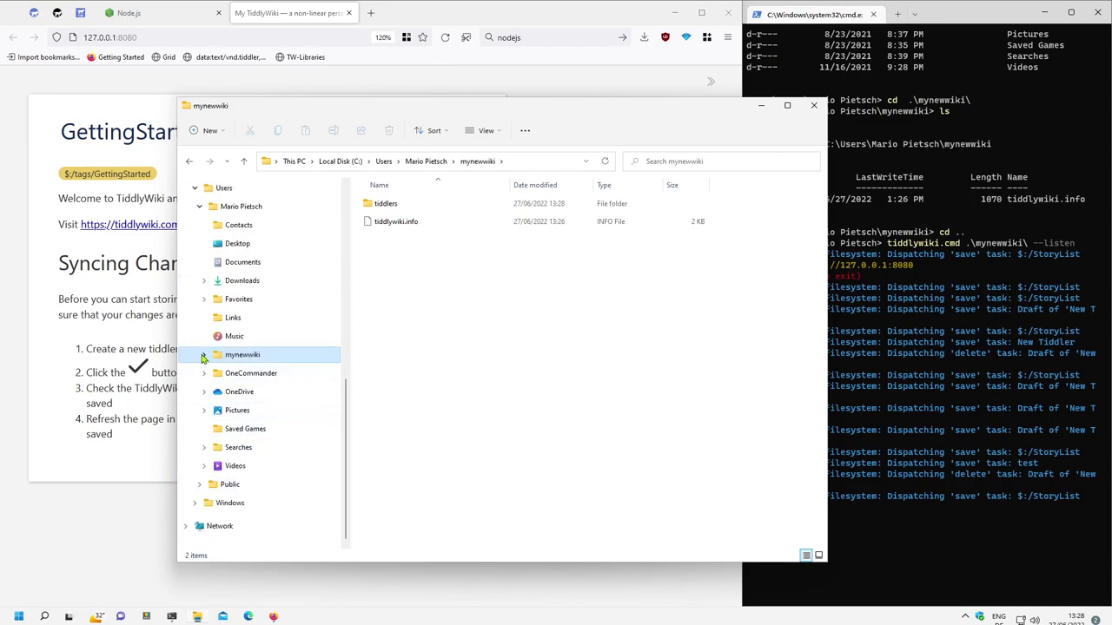
pyautogui.click(202, 357)
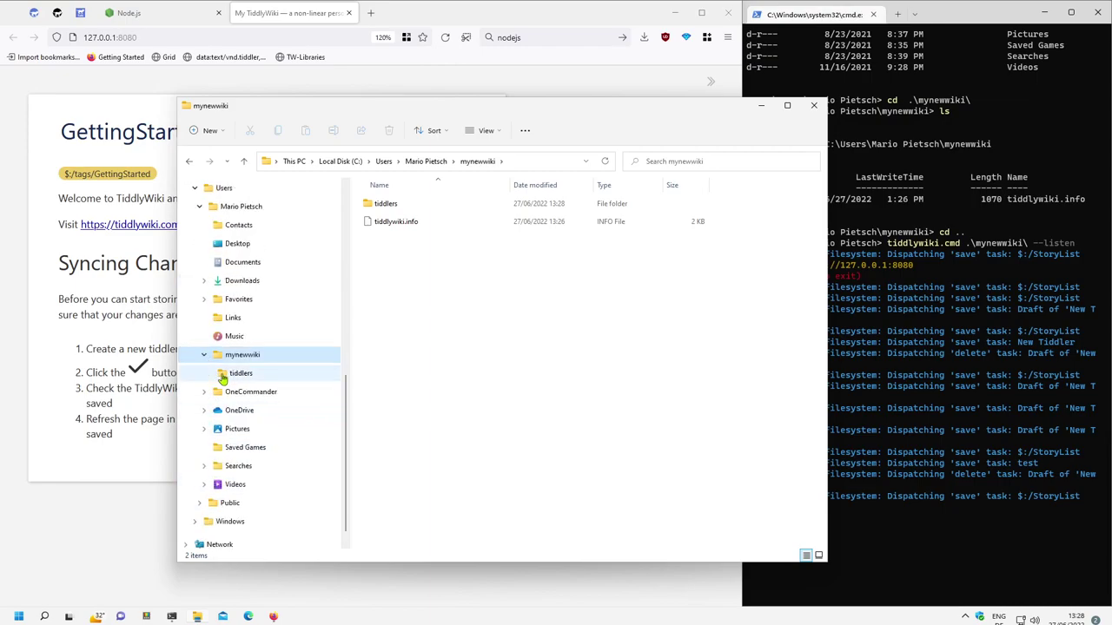
pyautogui.click(281, 375)
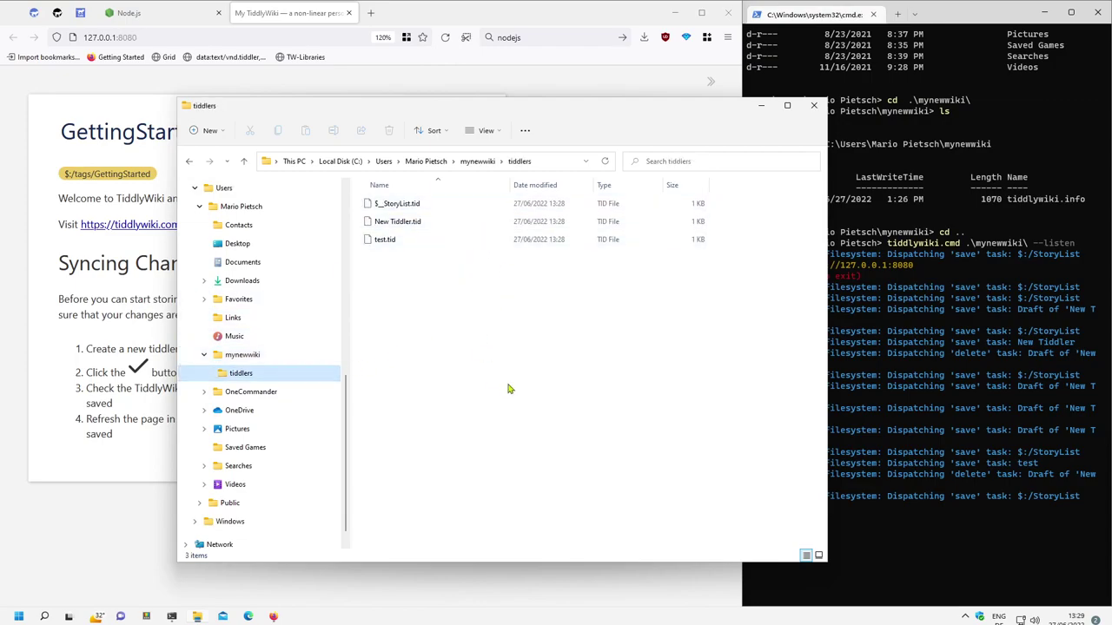
# Bring the wiki page and the terminal back to the front and stop the running TiddlyWiki server.
pyautogui.click(541, 601)
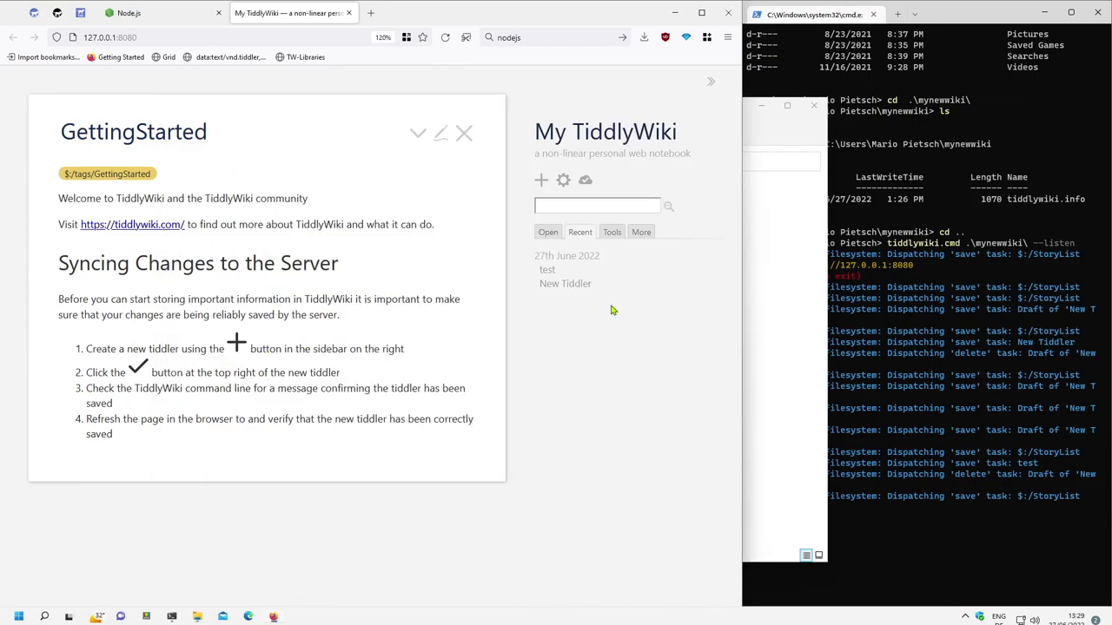
pyautogui.click(916, 547)
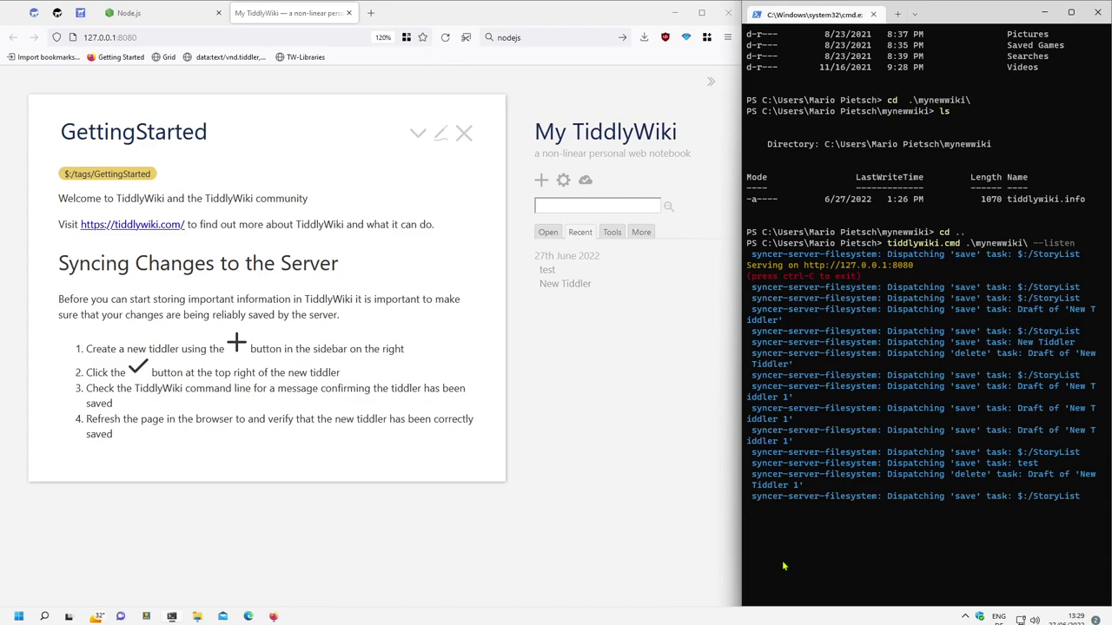
pyautogui.hotkey('ctrl', 'c')
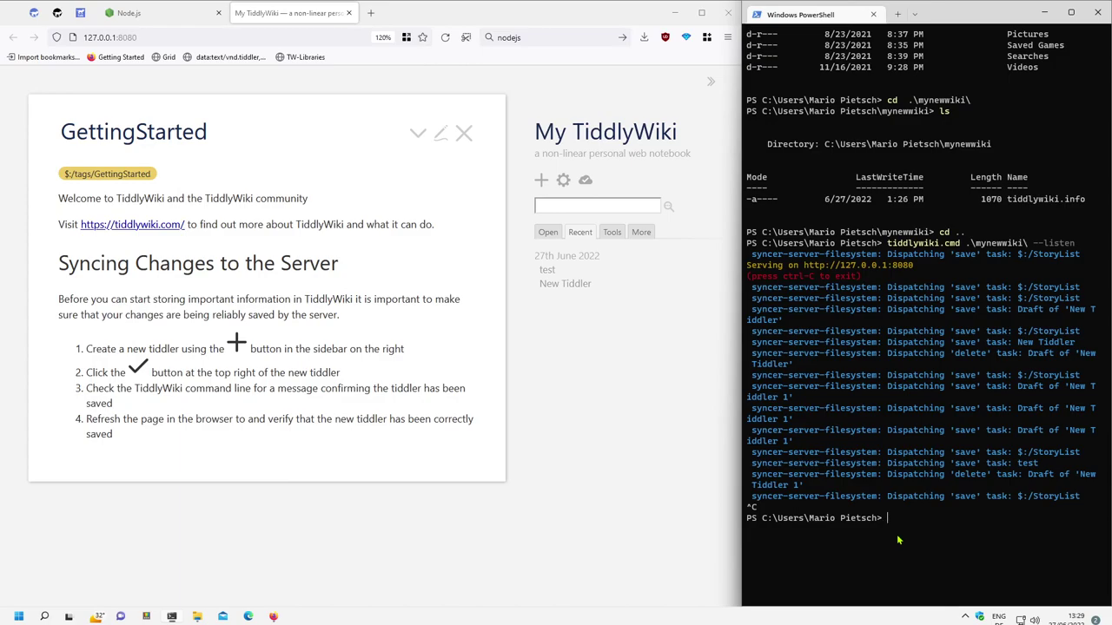
# Enter the tiddlywiki command name at the PowerShell prompt, using name completion.
pyautogui.write('tid')
pyautogui.press('Tab')
pyautogui.press('Tab')
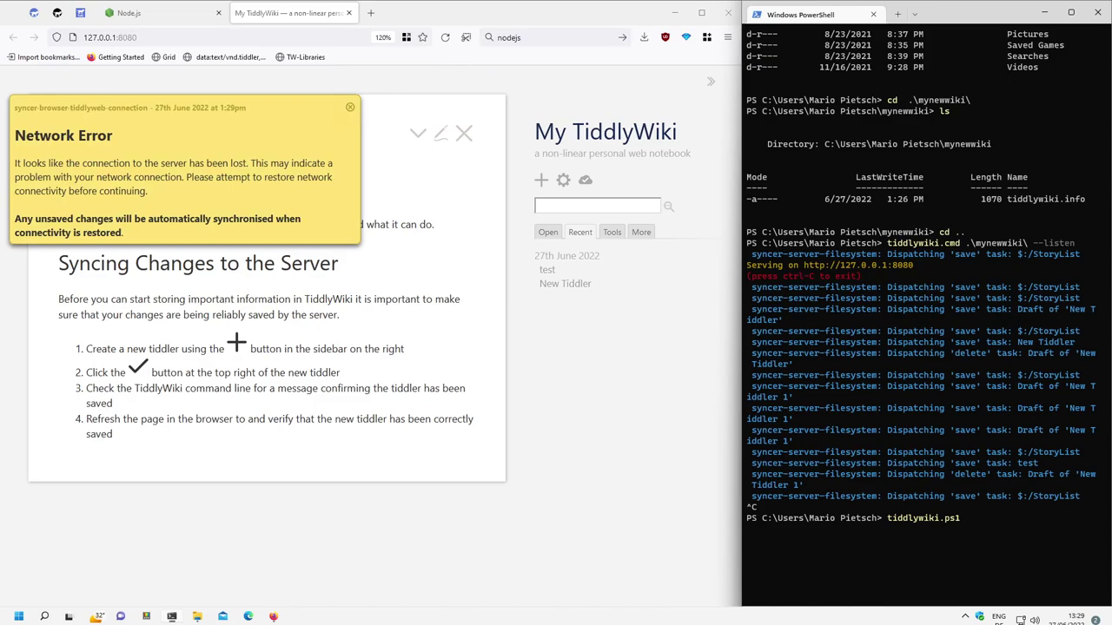